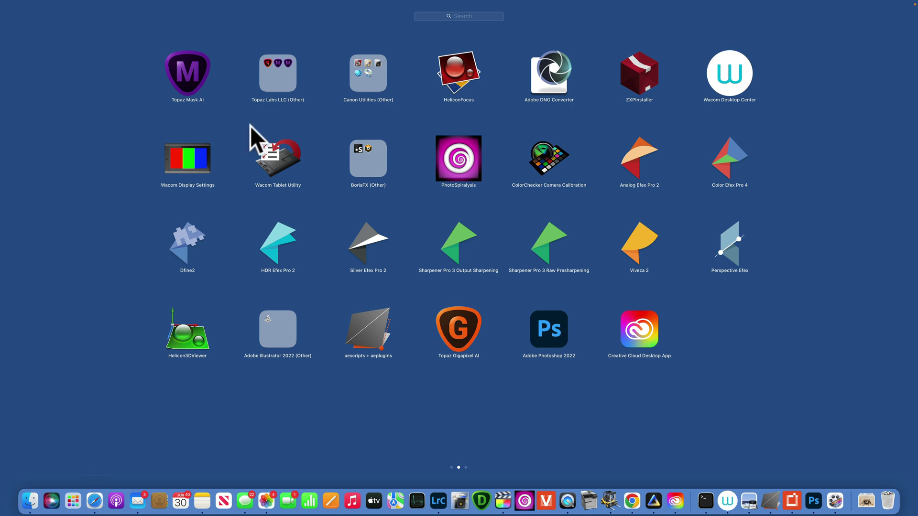
Launch Topaz Mask AI from the Launchpad icon
left_click(192, 81)
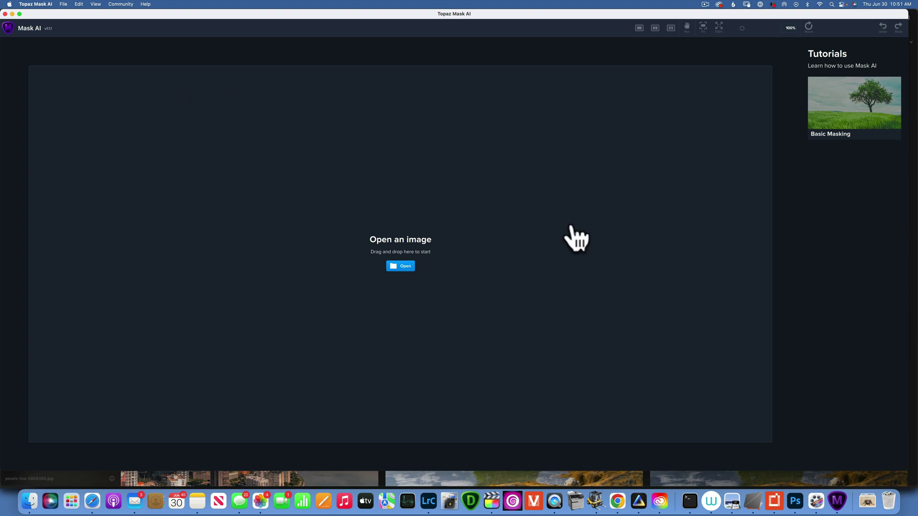
Open the black dog PNG from the Desktop folder
left_click(401, 266)
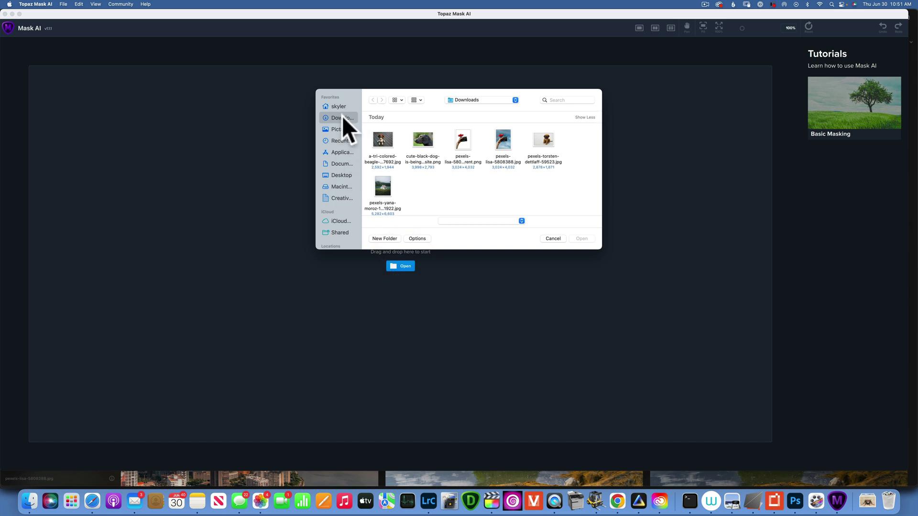
left_click(341, 175)
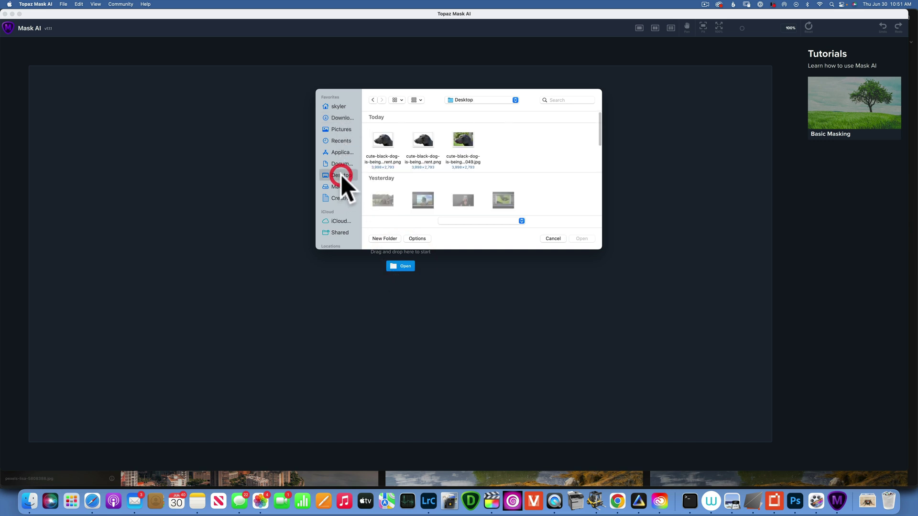
double_click(463, 140)
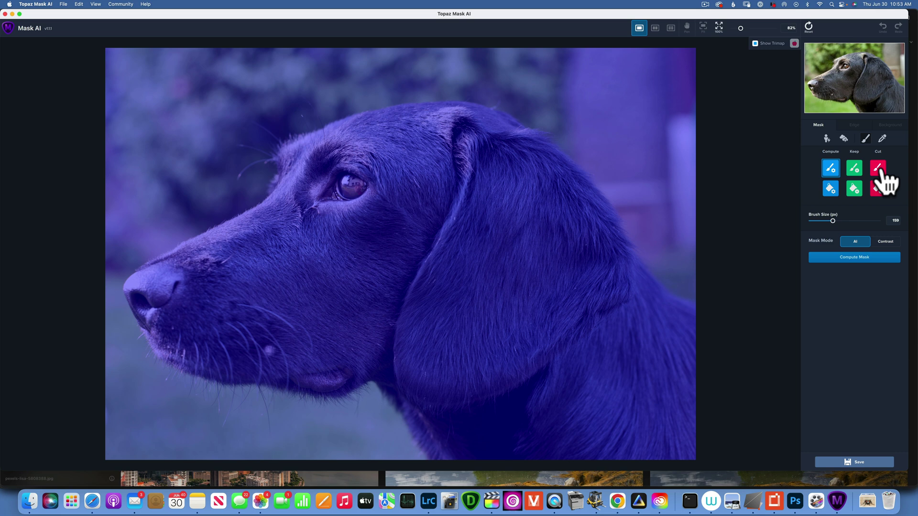
Outline and fill the dog's head as keep, then brush a red cut stroke over the background above it
left_click(854, 170)
mouse_move(687, 330)
left_mouse_down()
mouse_move(596, 247)
mouse_move(575, 200)
mouse_move(475, 136)
mouse_move(410, 130)
mouse_move(367, 132)
mouse_move(307, 158)
mouse_move(301, 194)
mouse_move(177, 282)
mouse_move(181, 308)
mouse_move(237, 350)
mouse_move(379, 354)
mouse_move(416, 370)
mouse_move(439, 416)
mouse_move(478, 449)
mouse_move(622, 436)
left_mouse_up()
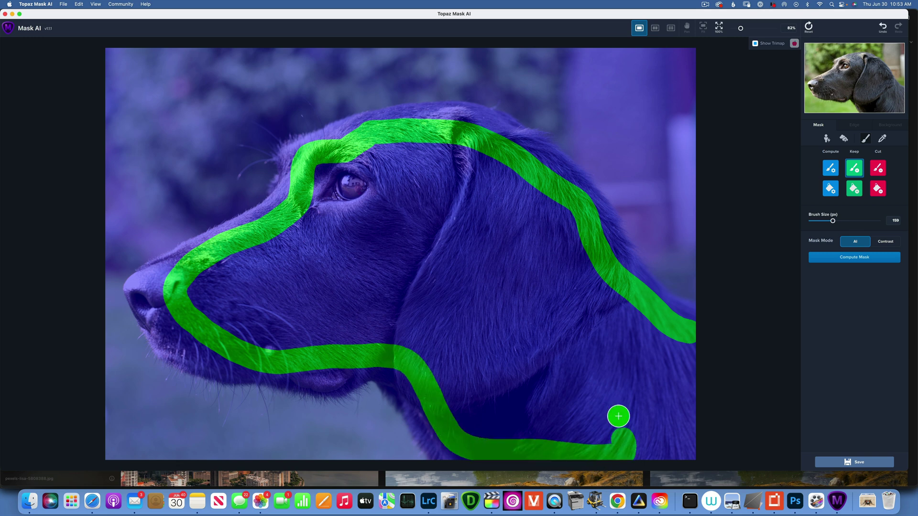
mouse_move(689, 348)
left_mouse_down()
mouse_move(690, 381)
mouse_move(636, 449)
left_mouse_up()
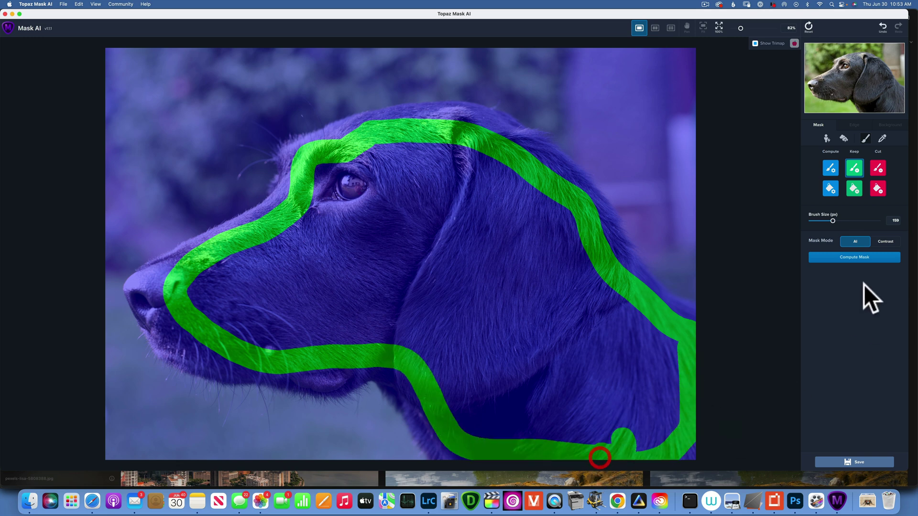
left_click(852, 191)
left_click(460, 286)
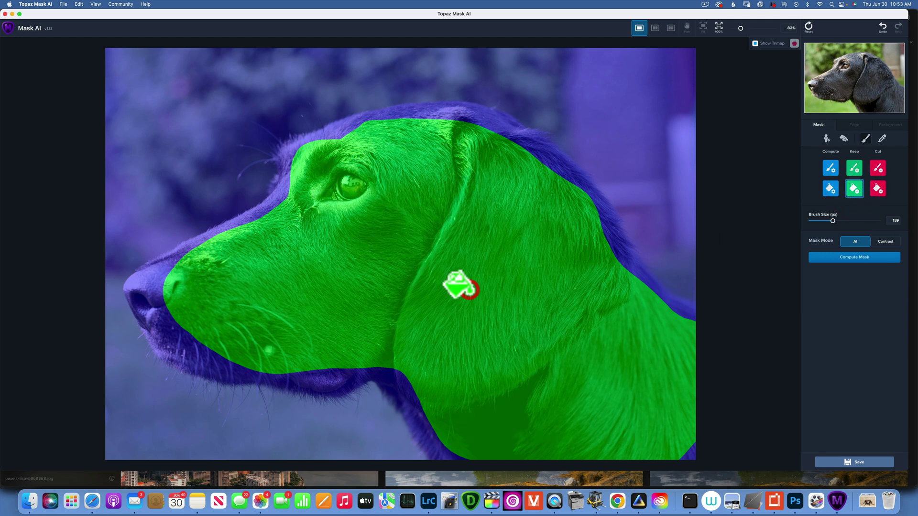
left_click(878, 168)
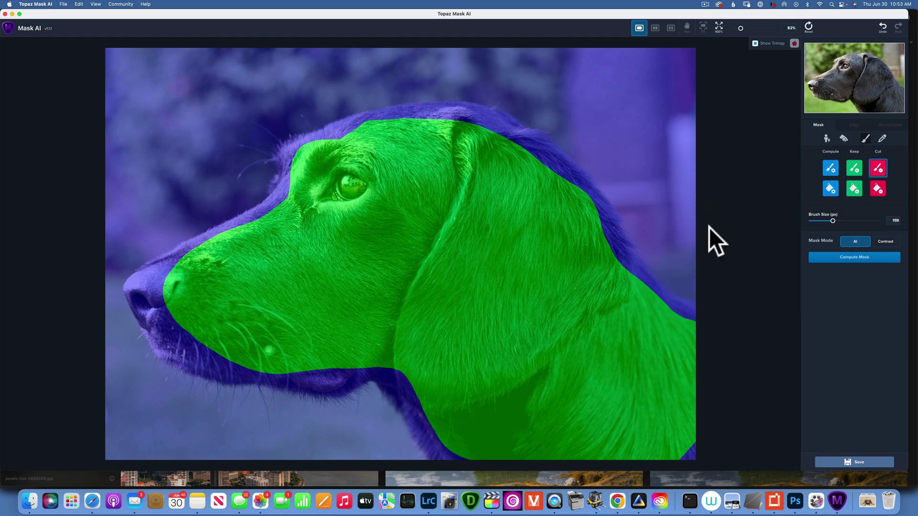
mouse_move(694, 278)
left_mouse_down()
mouse_move(642, 196)
mouse_move(562, 110)
mouse_move(516, 81)
mouse_move(432, 72)
mouse_move(297, 112)
mouse_move(209, 121)
mouse_move(191, 174)
mouse_move(122, 220)
mouse_move(88, 276)
mouse_move(179, 439)
mouse_move(283, 459)
mouse_move(299, 425)
mouse_move(358, 441)
left_mouse_up()
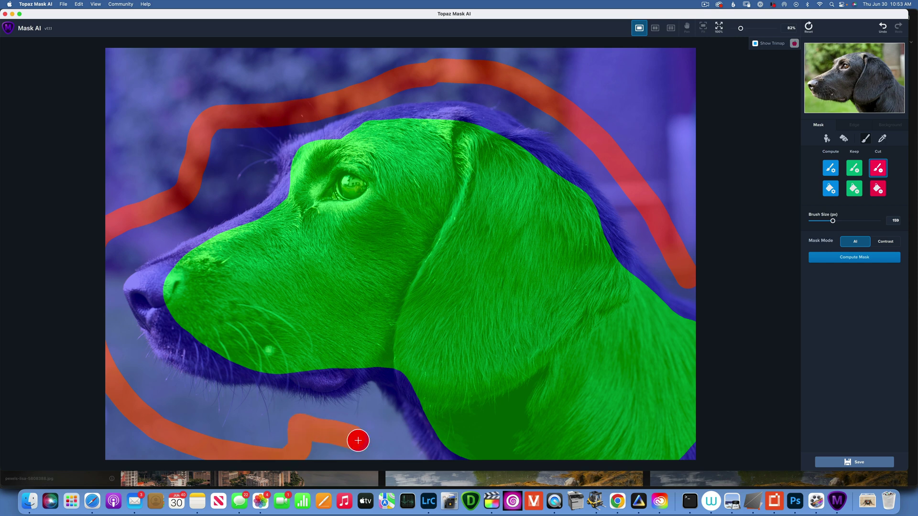
Compute a mask from the painted marks, then reset to clear it
left_click(856, 257)
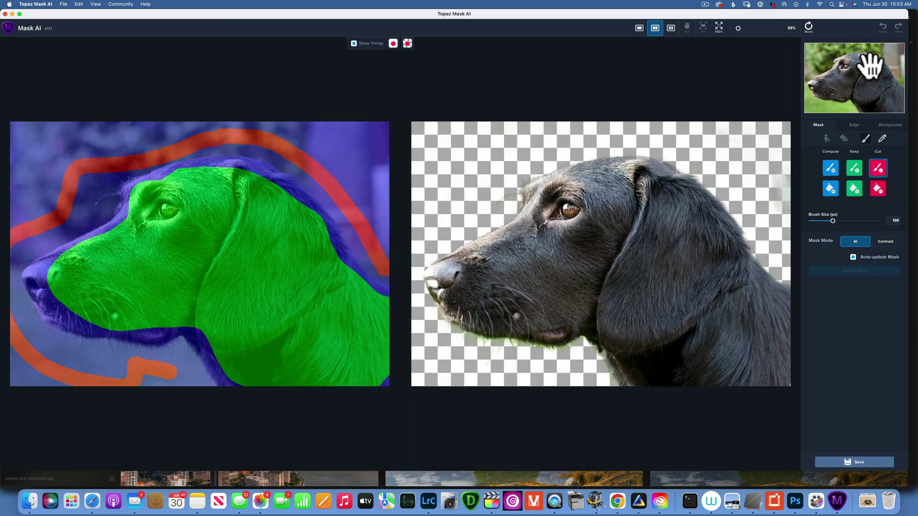
left_click(808, 27)
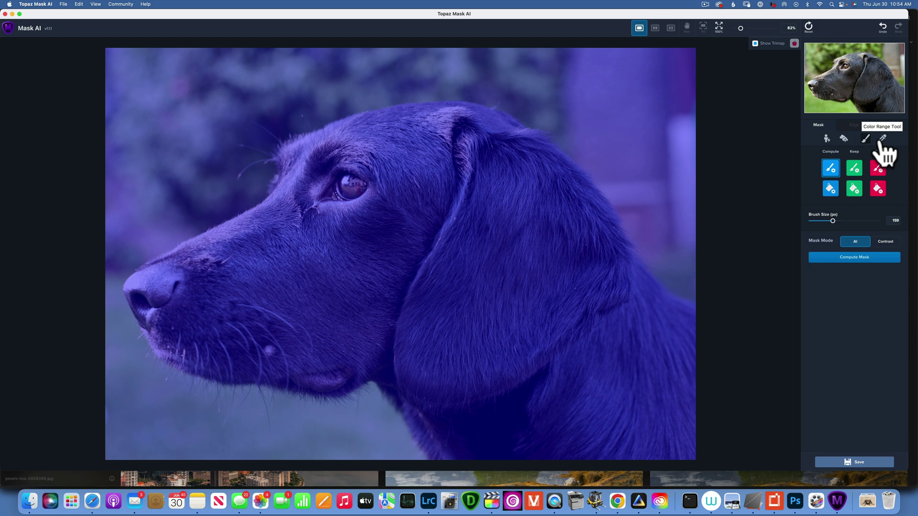
Auto-detect the dog as the subject and compute its transparent cutout
left_click(826, 140)
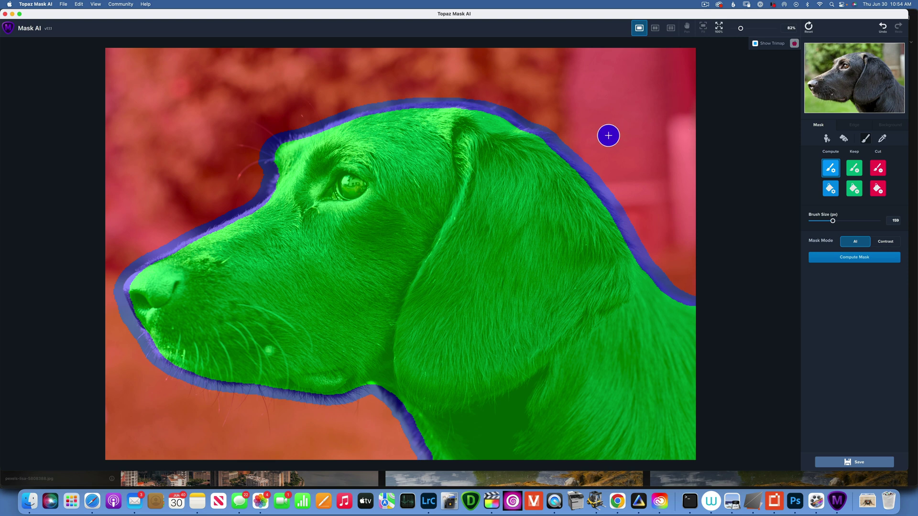
left_click(244, 153)
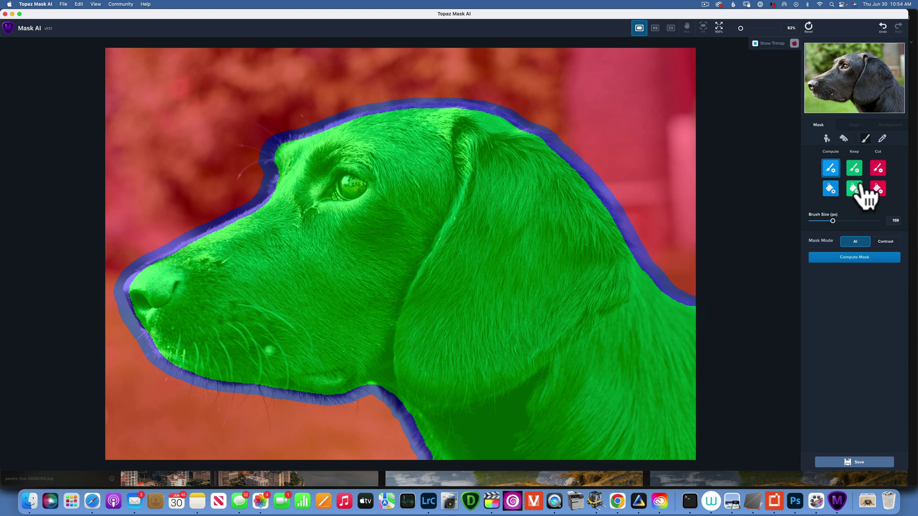
left_click(858, 259)
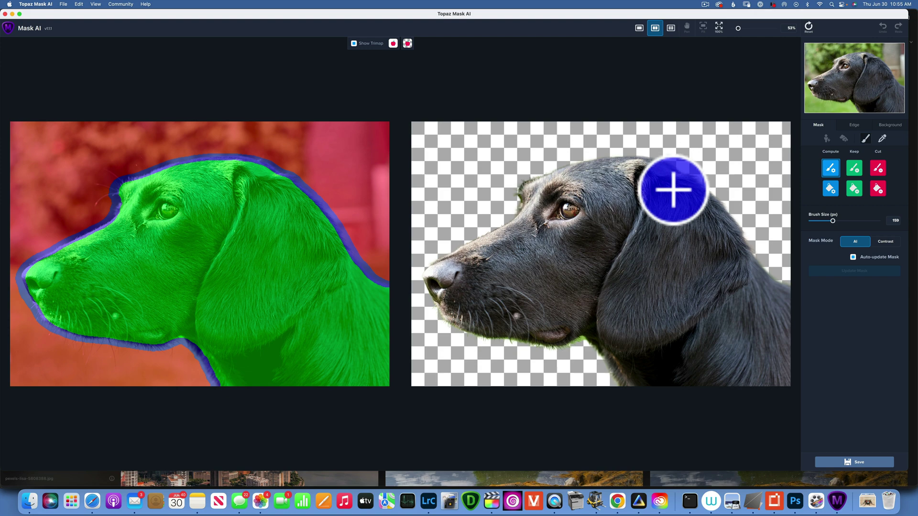
At 100% view, mark the forehead edge for recomputing with a size-90 compute brush
left_click(718, 27)
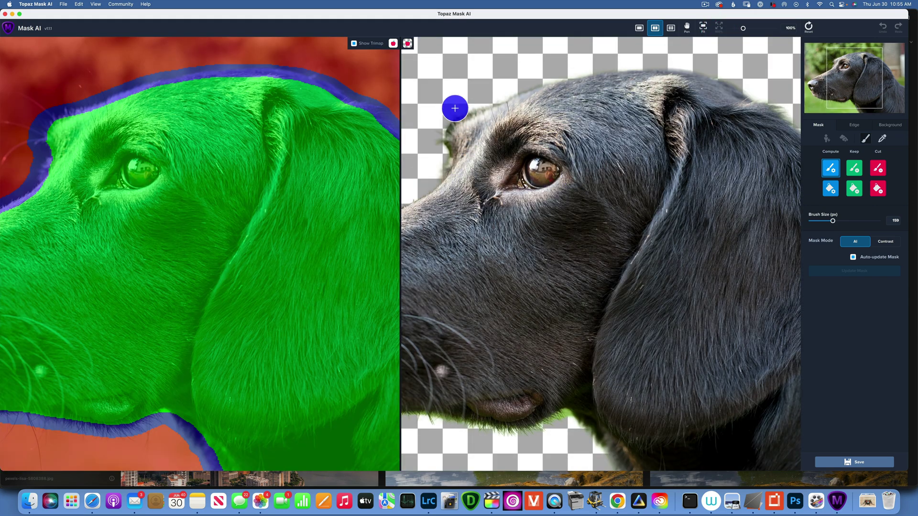
left_click_drag(459, 151, 564, 207)
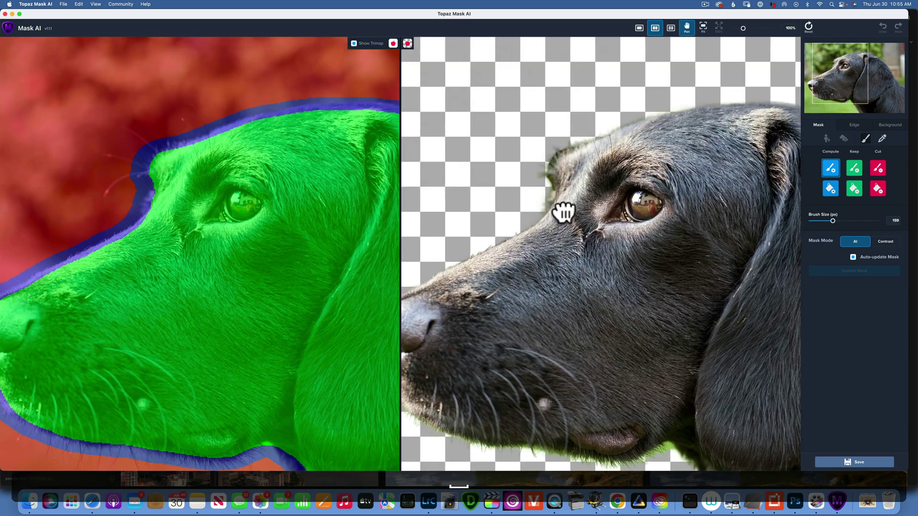
left_click(866, 138)
left_click(831, 170)
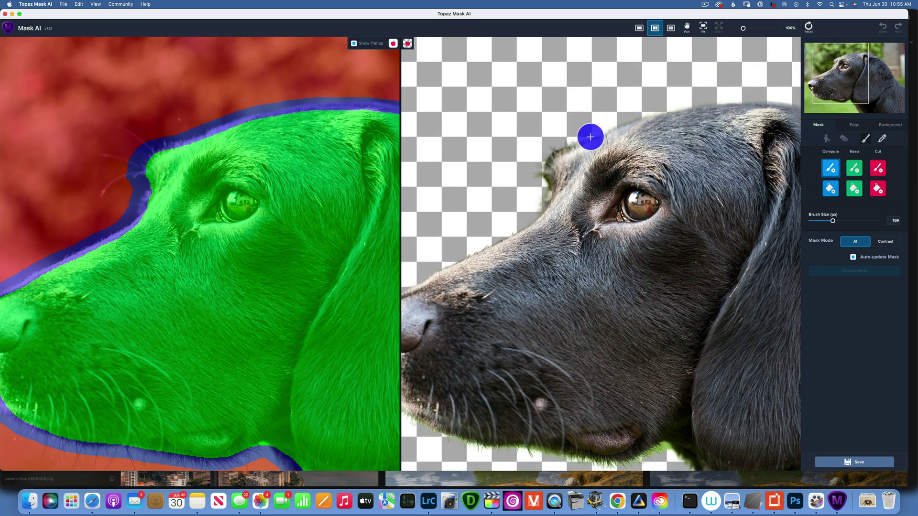
key("bracketleft")
key("bracketleft")
key("bracketleft")
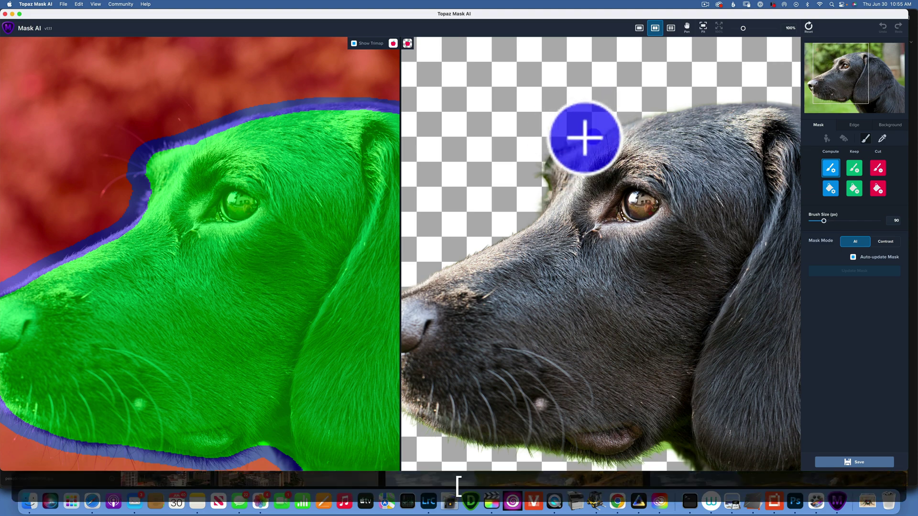
left_click_drag(551, 155, 534, 209)
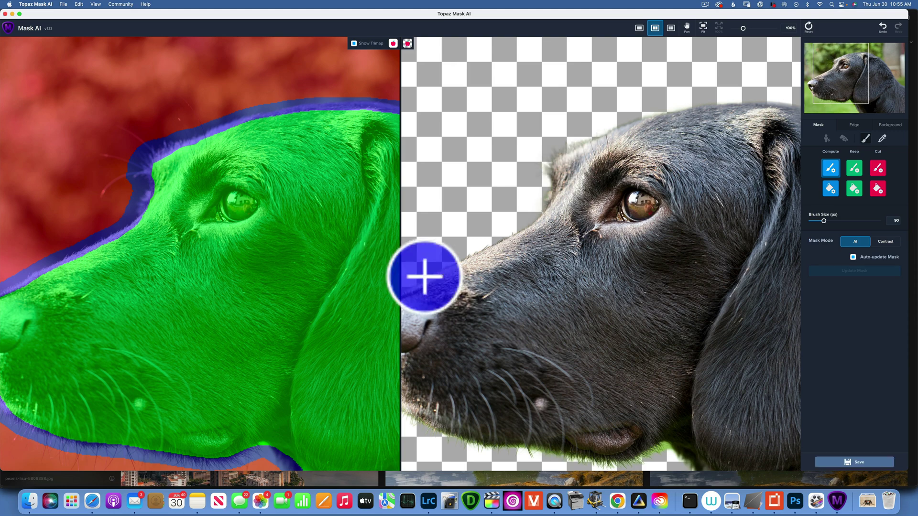
Mark the dog's jaw and lower jaw edges for recomputing
left_click_drag(527, 281, 598, 45)
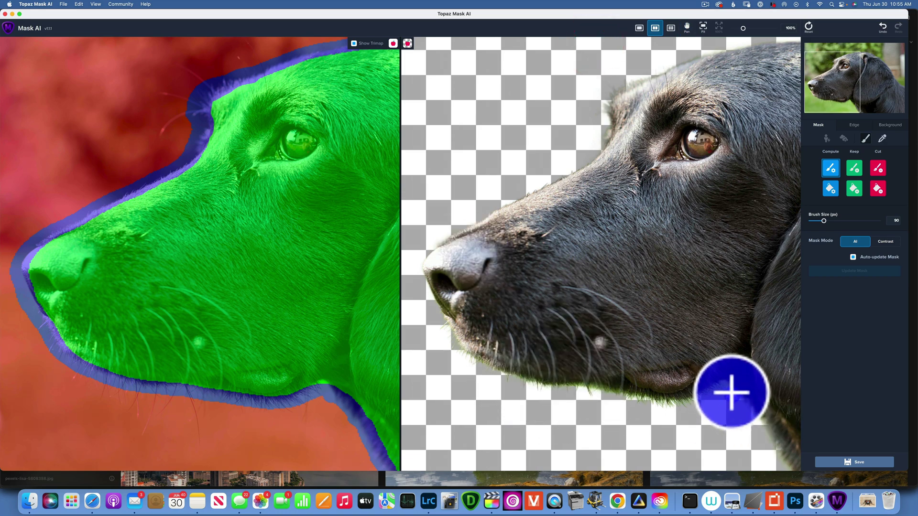
left_click_drag(719, 388, 755, 419)
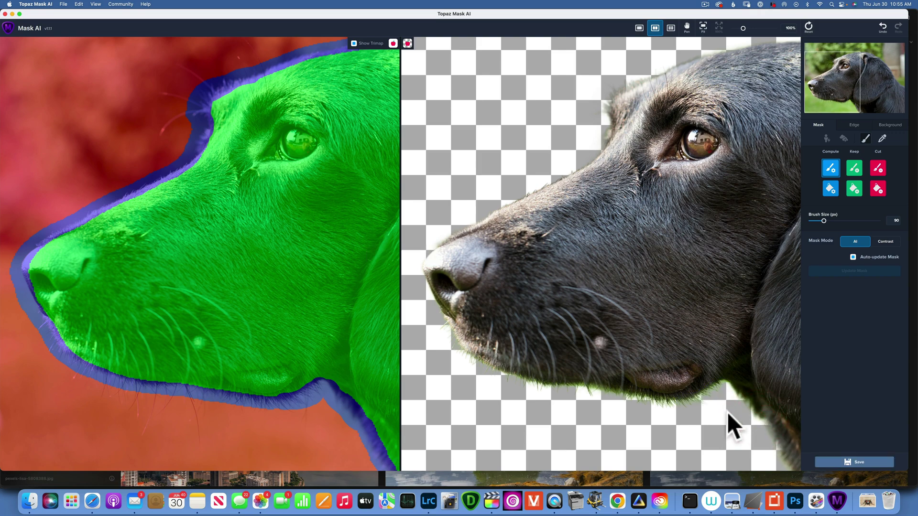
key("space")
left_click_drag(662, 390, 595, 287)
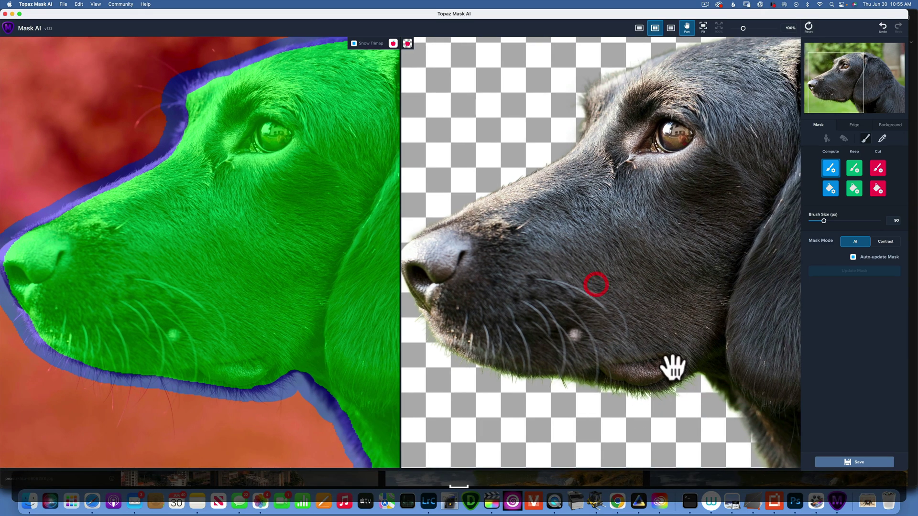
mouse_move(689, 385)
left_mouse_down()
mouse_move(645, 397)
mouse_move(516, 376)
left_mouse_up()
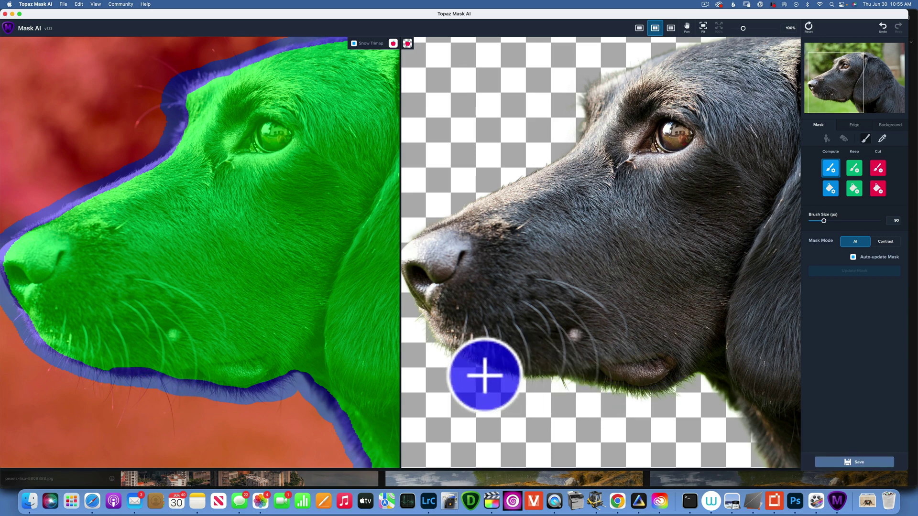
left_click_drag(479, 368, 609, 393)
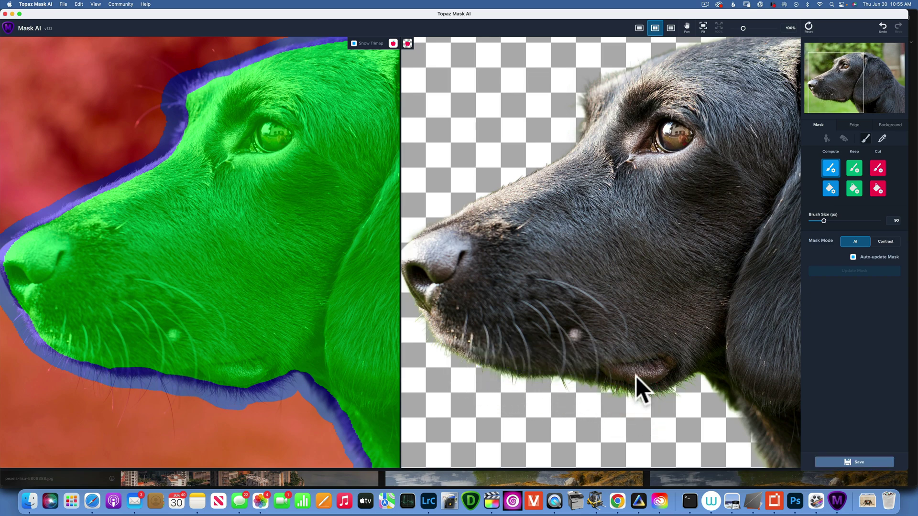
Inspect the ear, eye and snout, then zoom in closer on the dog's head
key("space")
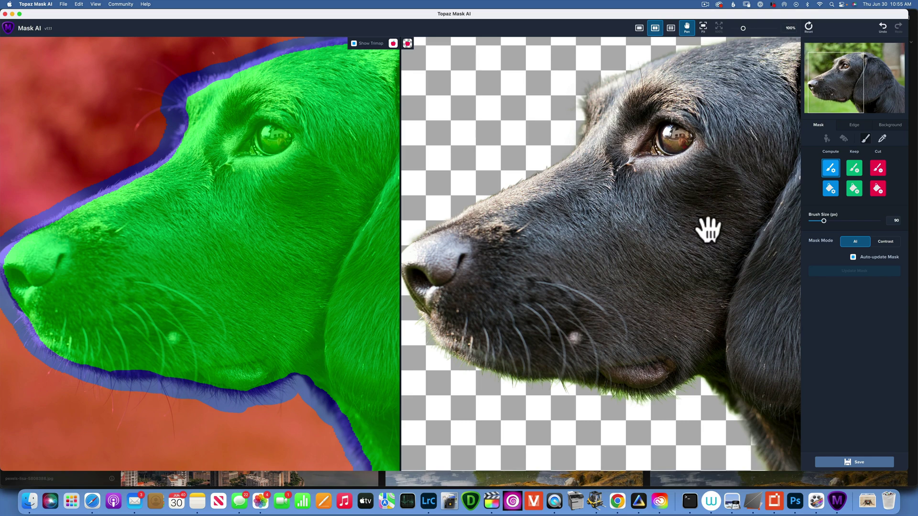
left_click_drag(707, 230, 436, 254)
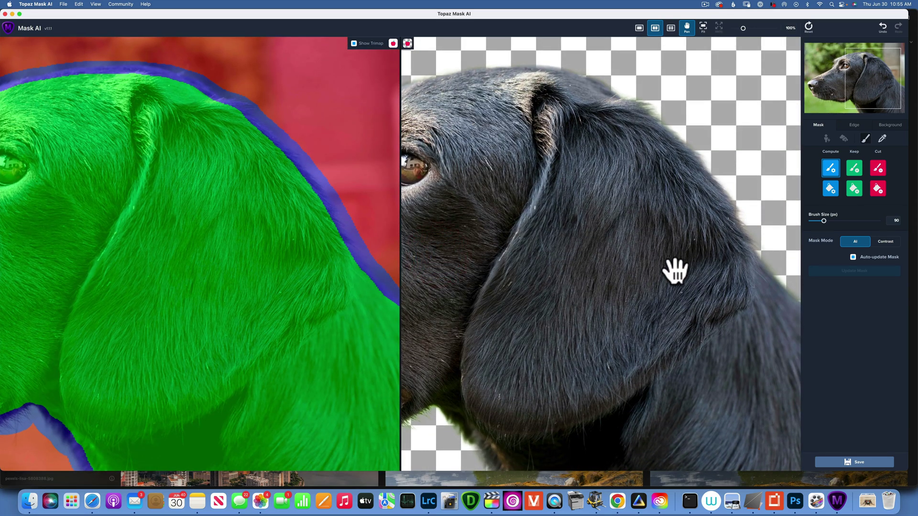
left_click_drag(675, 271, 424, 129)
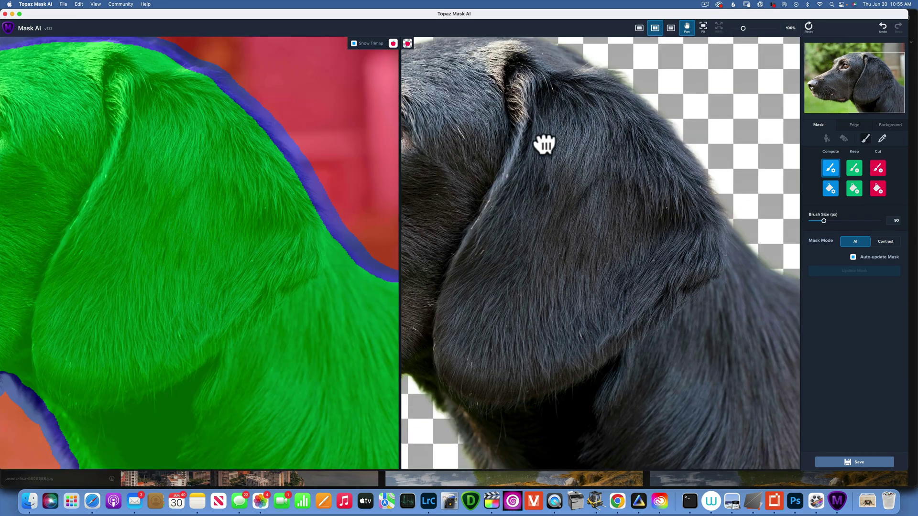
left_click_drag(545, 143, 765, 102)
left_click_drag(717, 283, 899, 79)
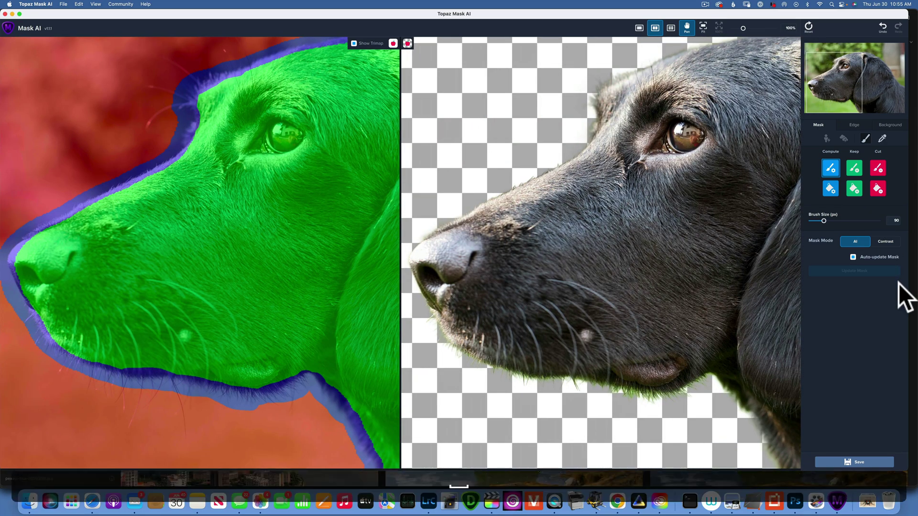
key("super+plus")
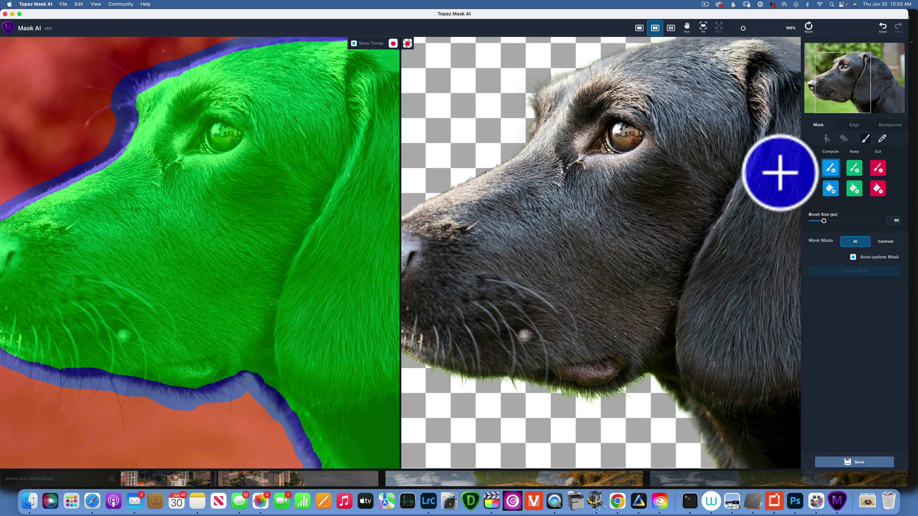
Fit the whole photo in view and hide the trimap overlay on the original
left_click(703, 25)
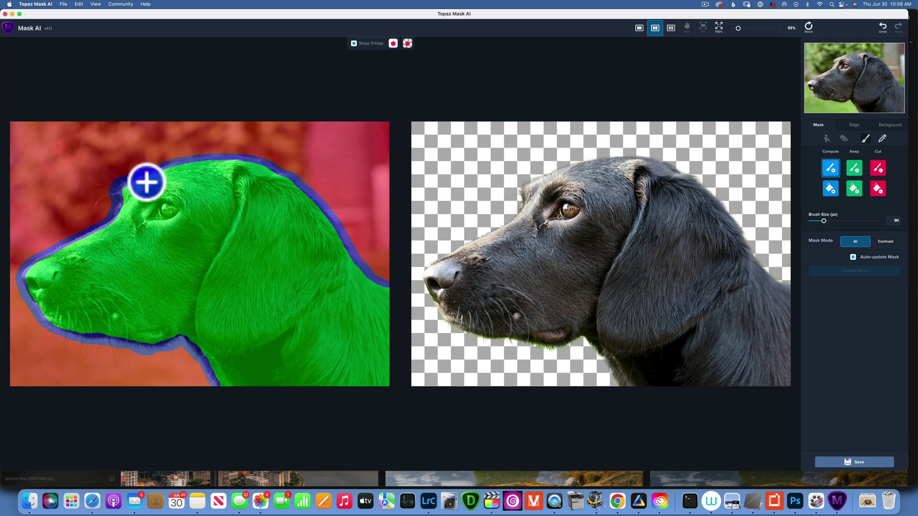
left_click(354, 43)
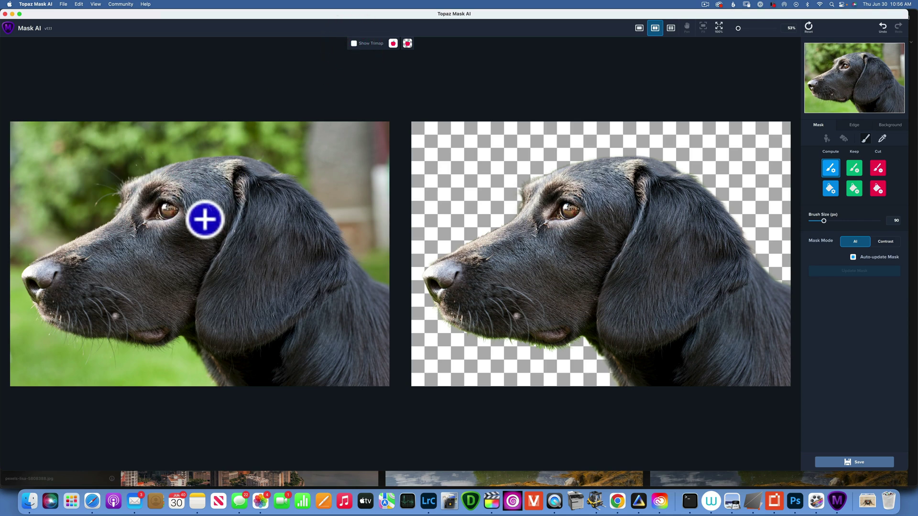
In Edge settings, test Defringe at maximum twice and reset it to zero
left_click(854, 126)
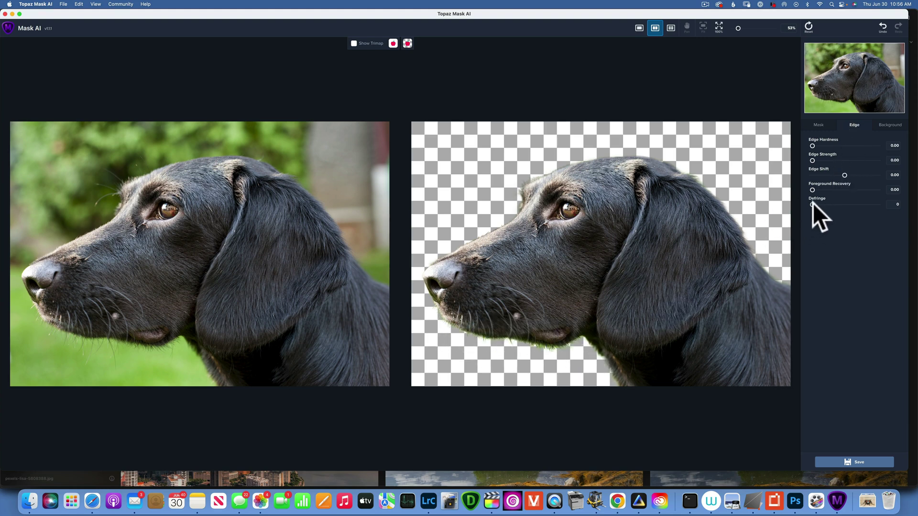
left_click_drag(811, 204, 870, 204)
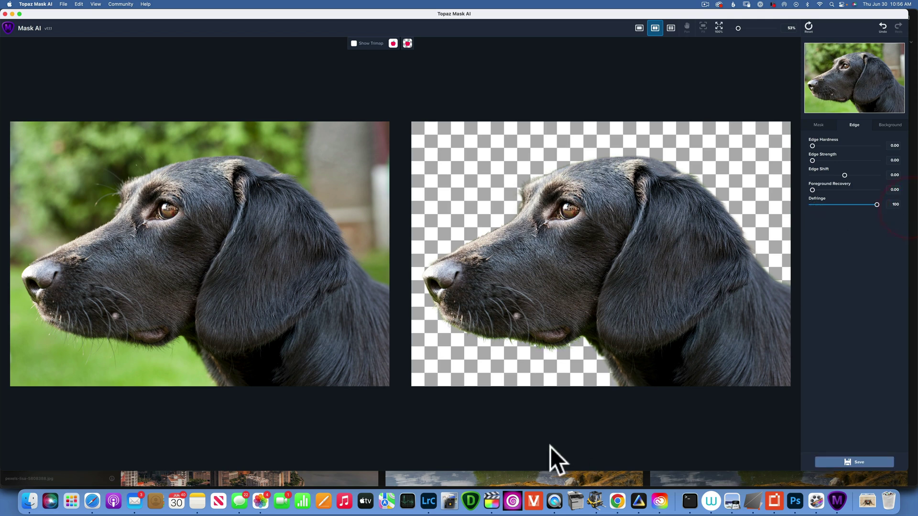
double_click(879, 205)
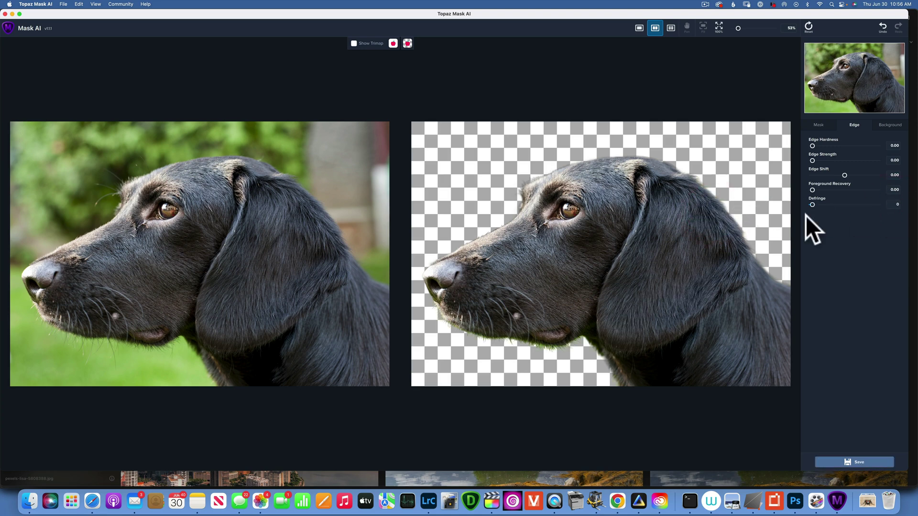
left_click_drag(812, 204, 882, 205)
double_click(877, 203)
Test Edge Shift down to -1.00, reset it to zero, and show the Background options
left_click_drag(845, 174, 802, 174)
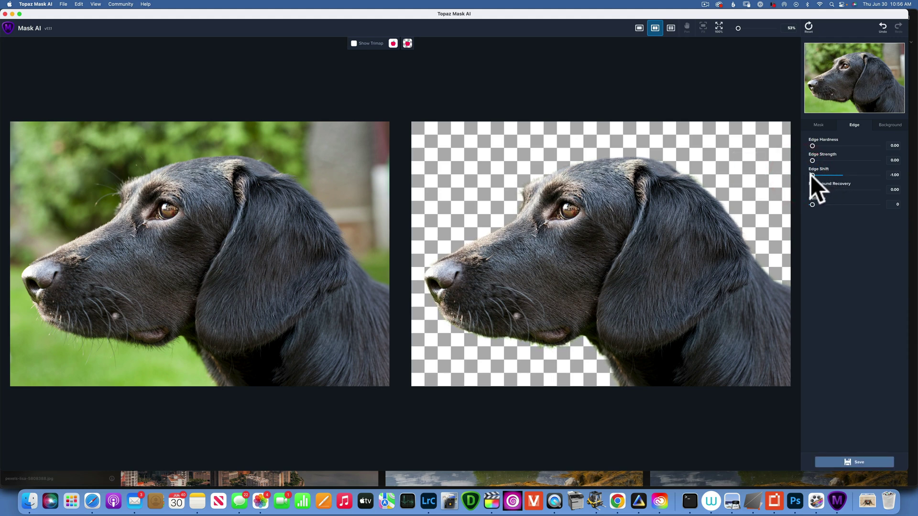
left_click(790, 173)
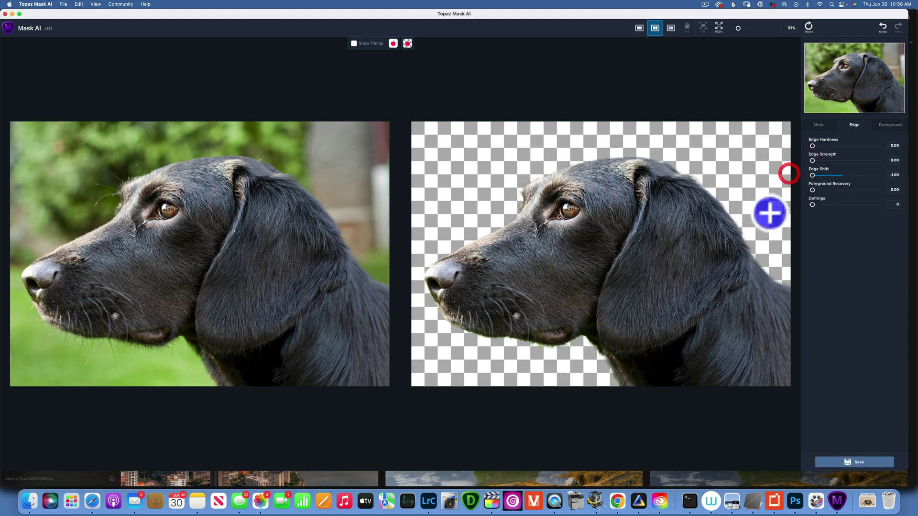
double_click(822, 167)
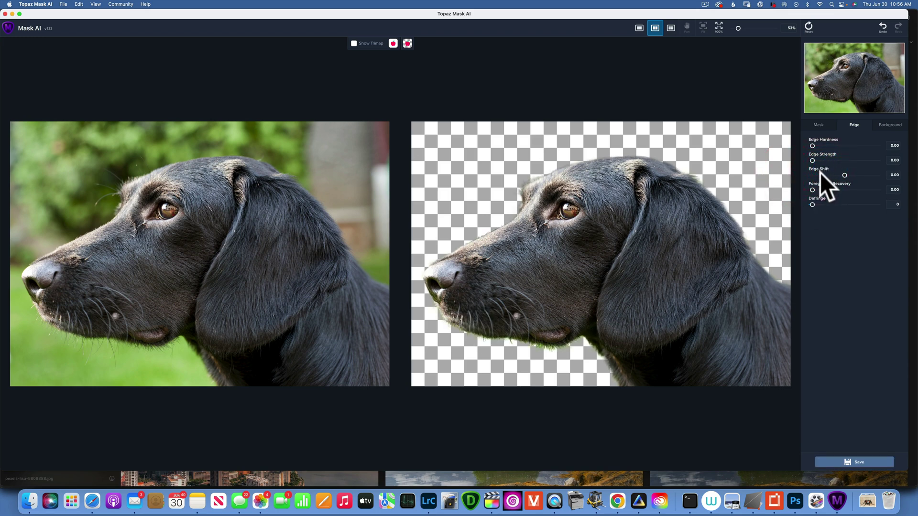
left_click_drag(845, 174, 746, 179)
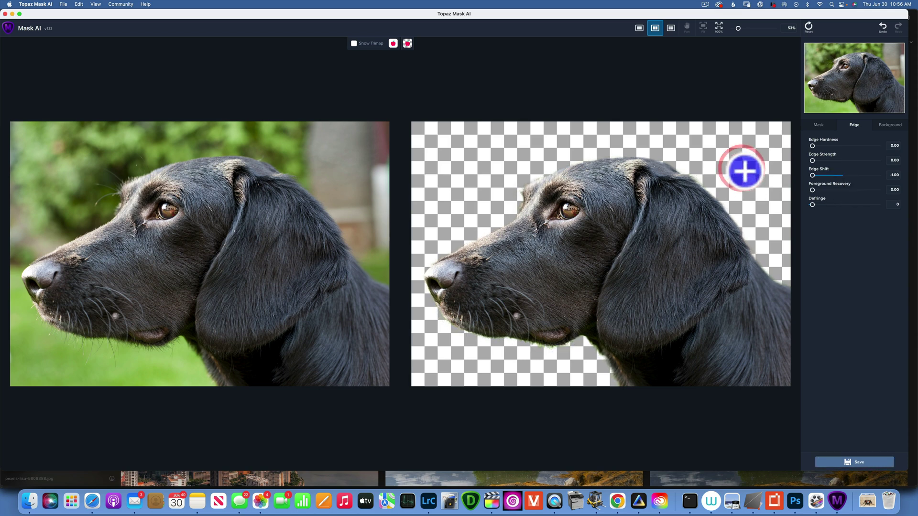
double_click(822, 168)
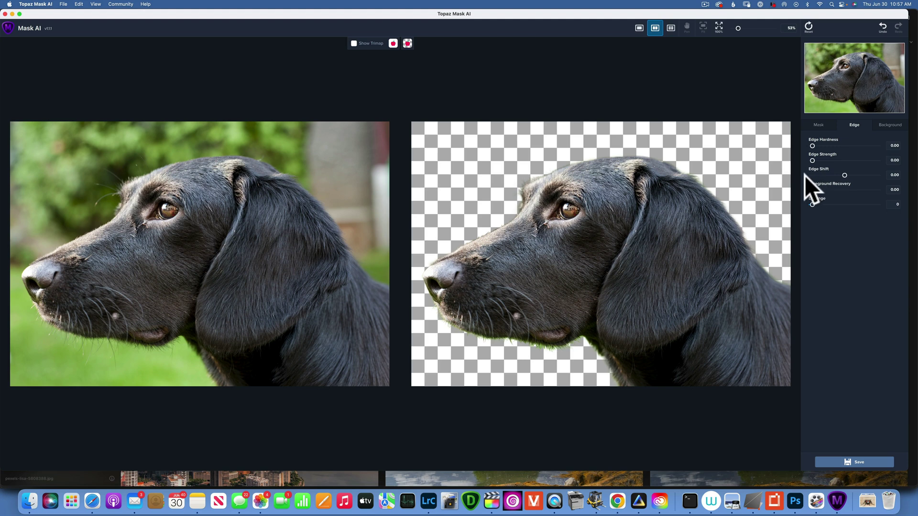
left_click(889, 124)
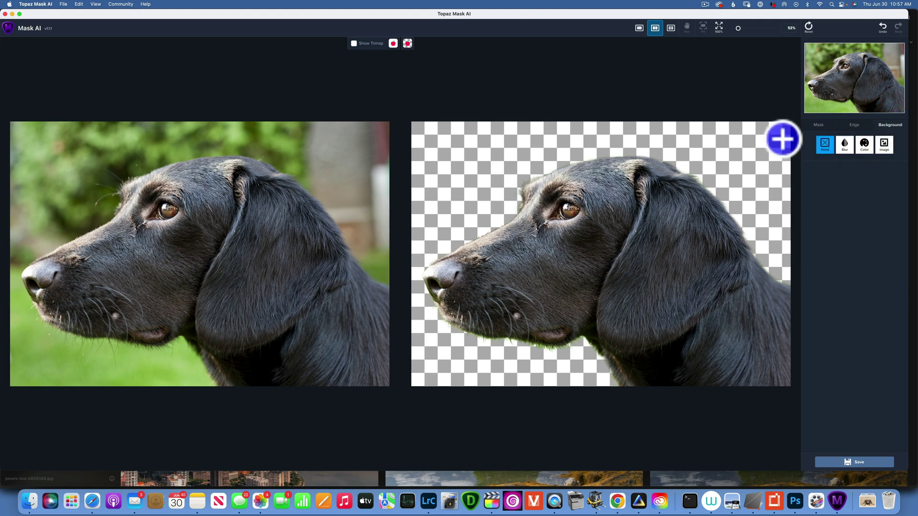
Replace the background with Blur and raise its strength to 100
left_click(845, 143)
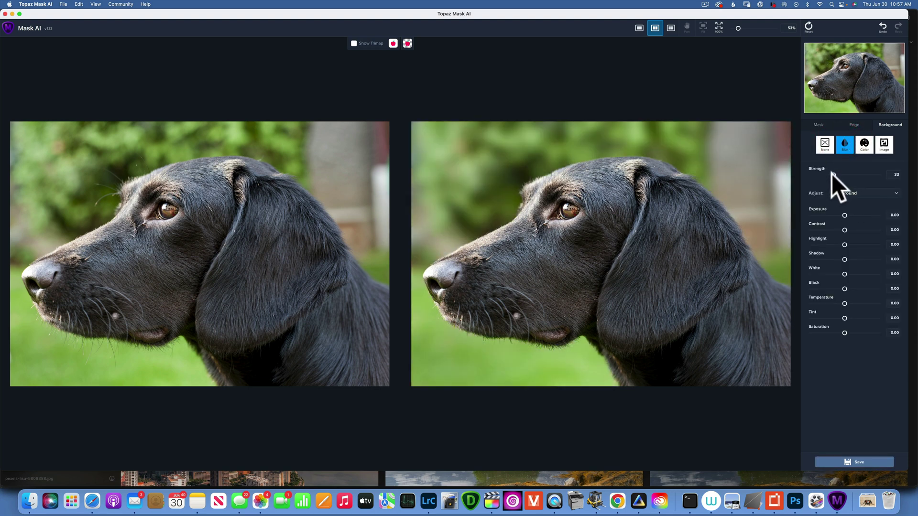
left_click(812, 174)
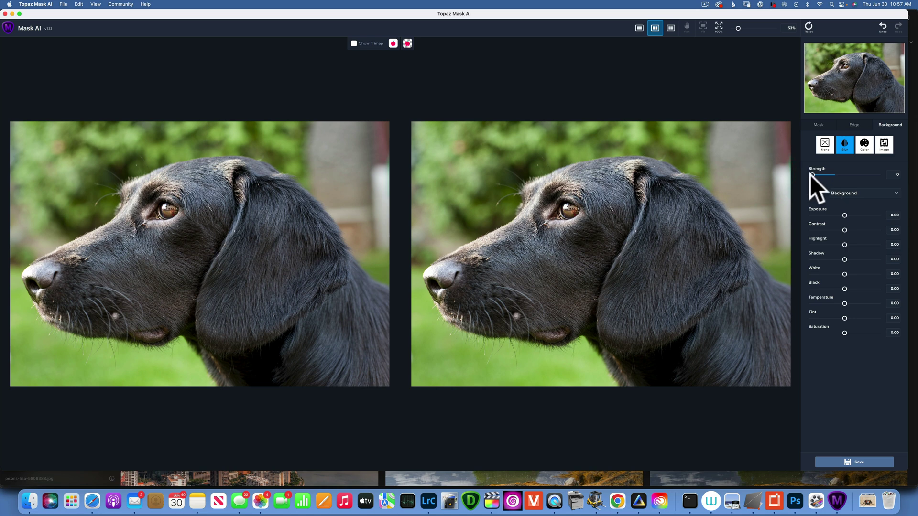
left_click(805, 173)
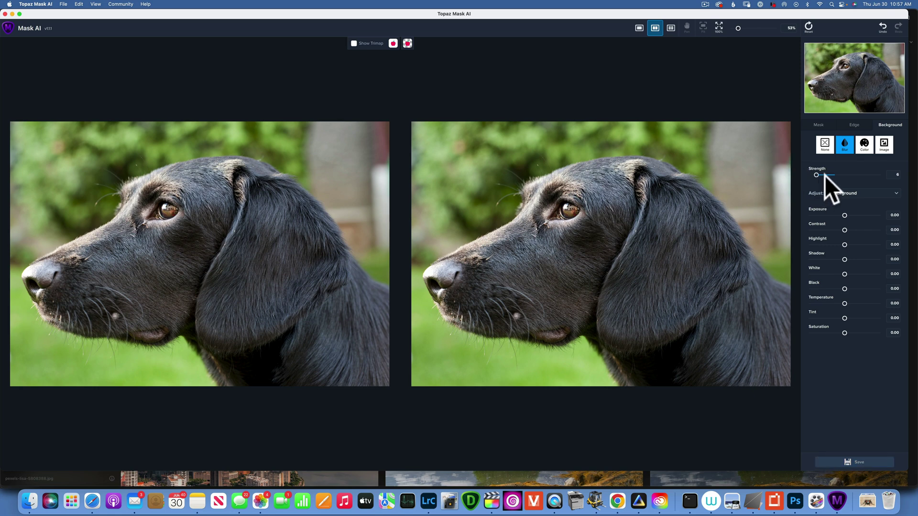
left_click(826, 174)
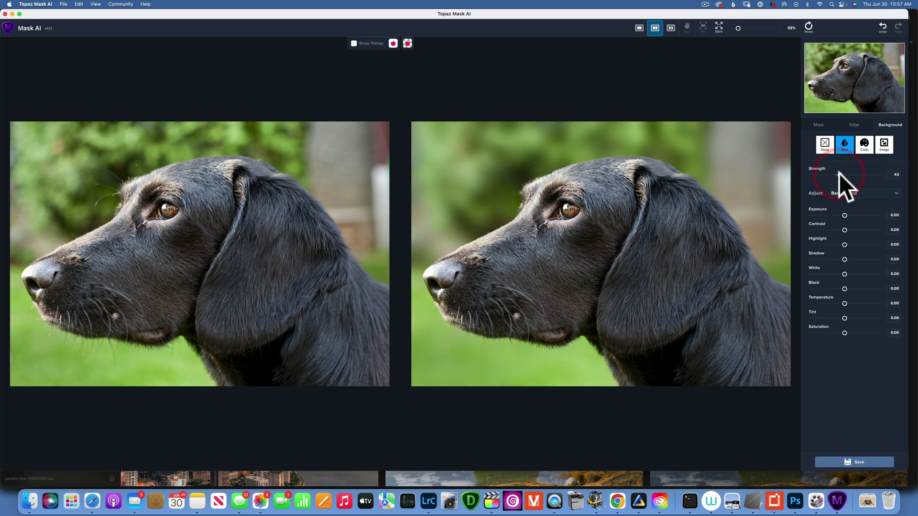
left_click(854, 175)
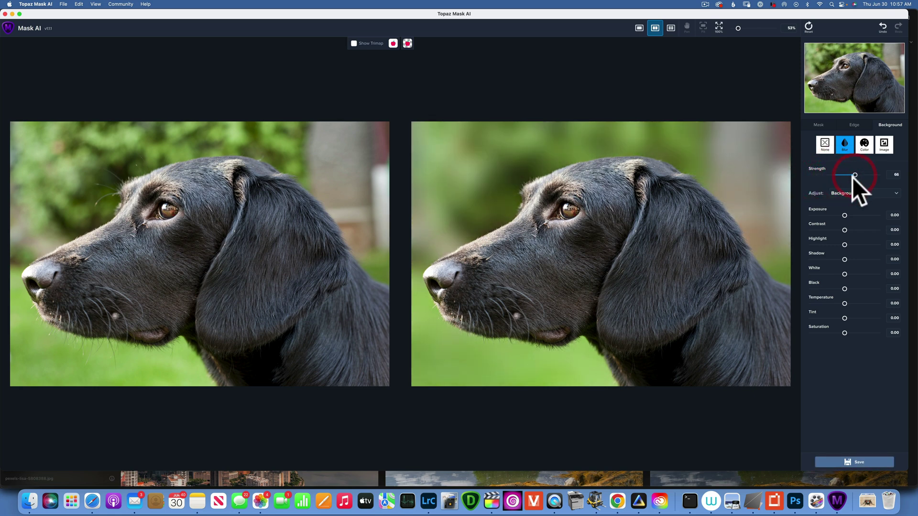
left_click(882, 175)
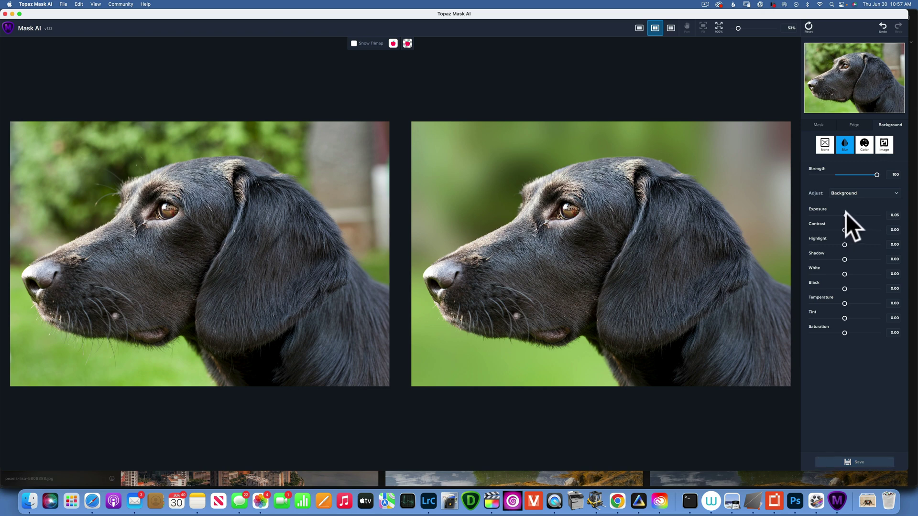
Set background exposure to -0.40 and lower background contrast to -0.15
left_click_drag(851, 213, 824, 214)
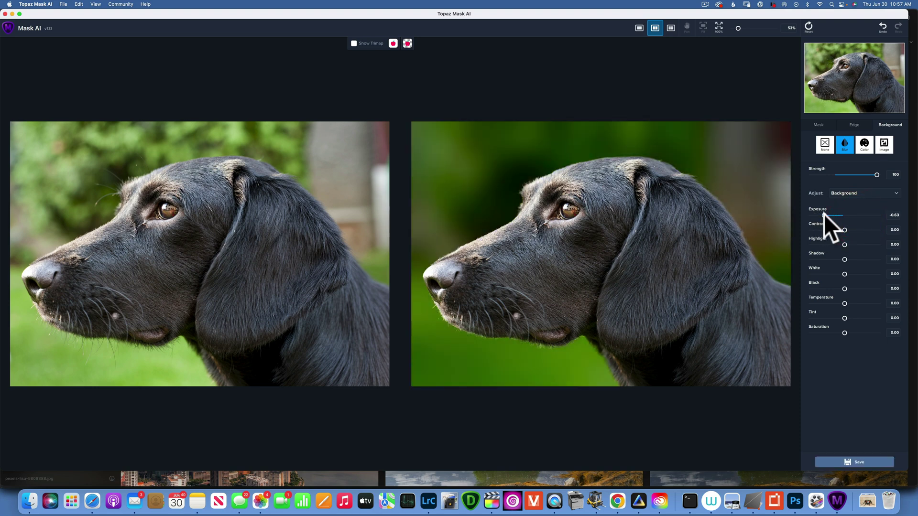
left_click(880, 216)
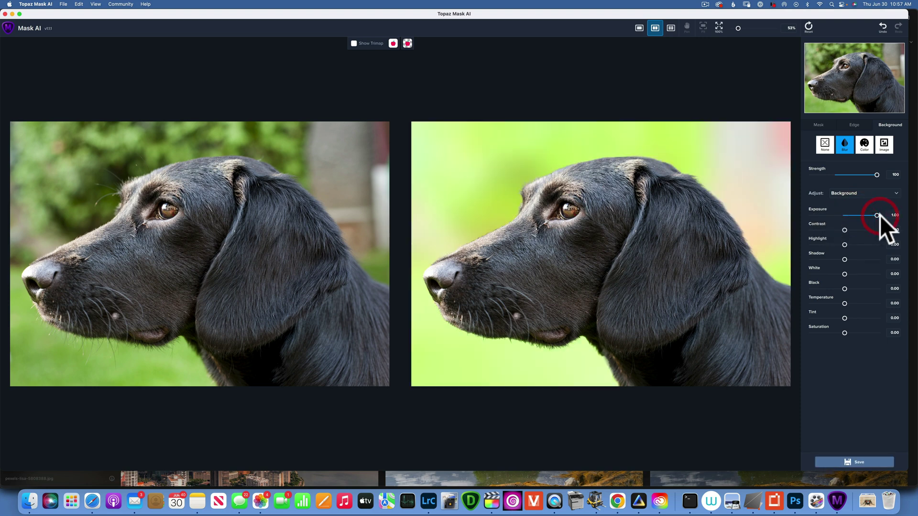
left_click_drag(877, 214, 843, 214)
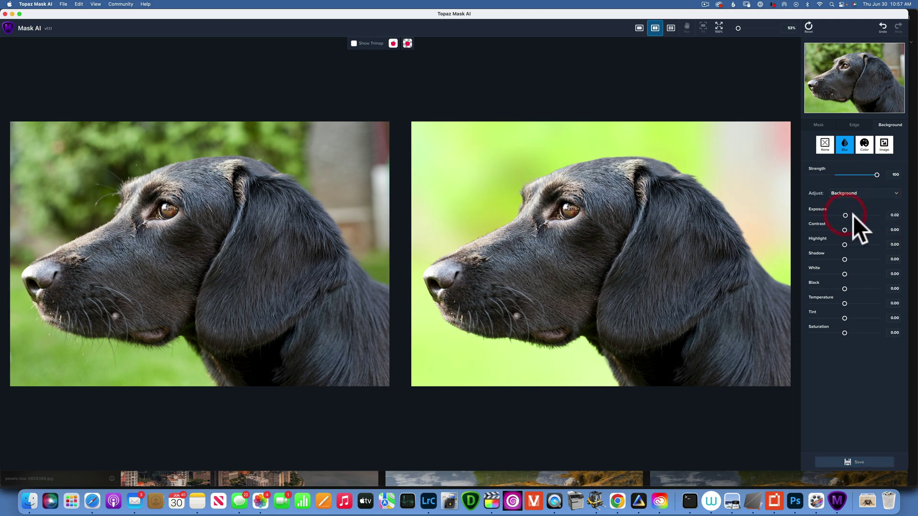
left_click(836, 215)
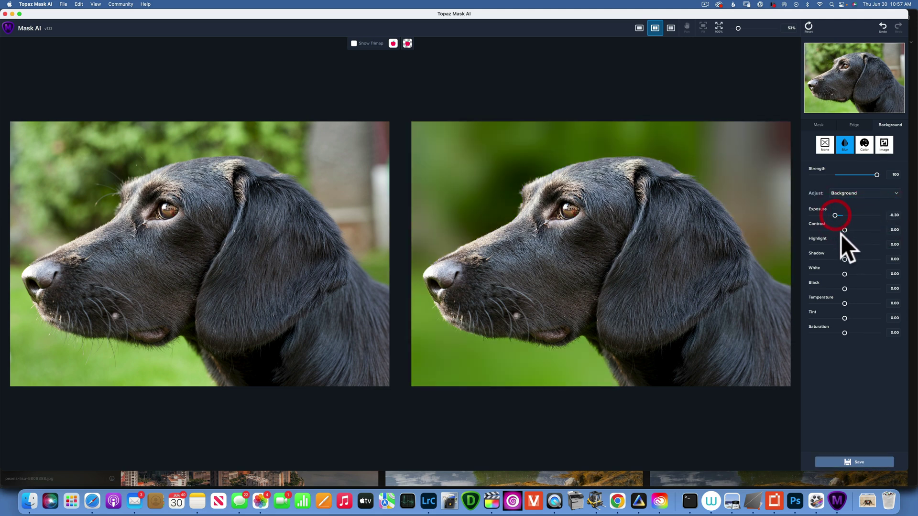
mouse_move(844, 231)
left_mouse_down()
mouse_move(856, 231)
mouse_move(831, 230)
mouse_move(819, 214)
mouse_move(840, 231)
left_mouse_up()
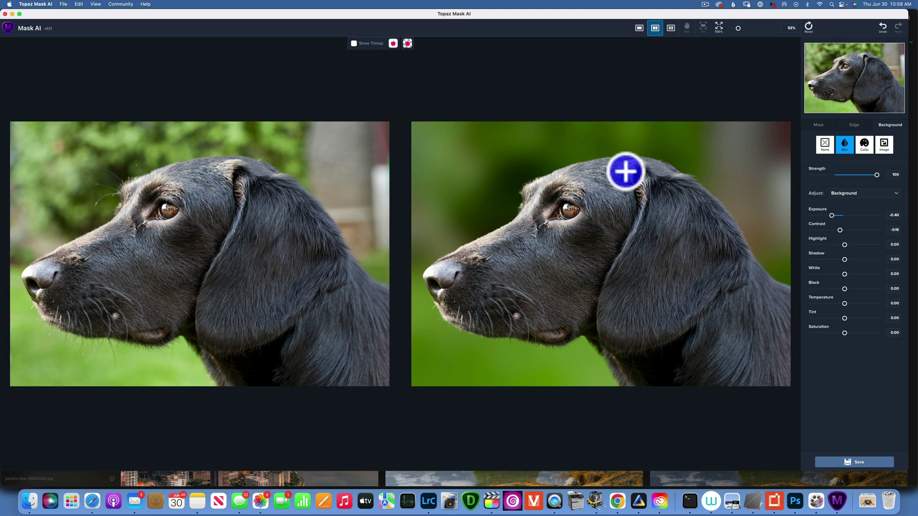
Switch the background to a solid colour, try red through blue, then cancel to keep white
left_click(865, 144)
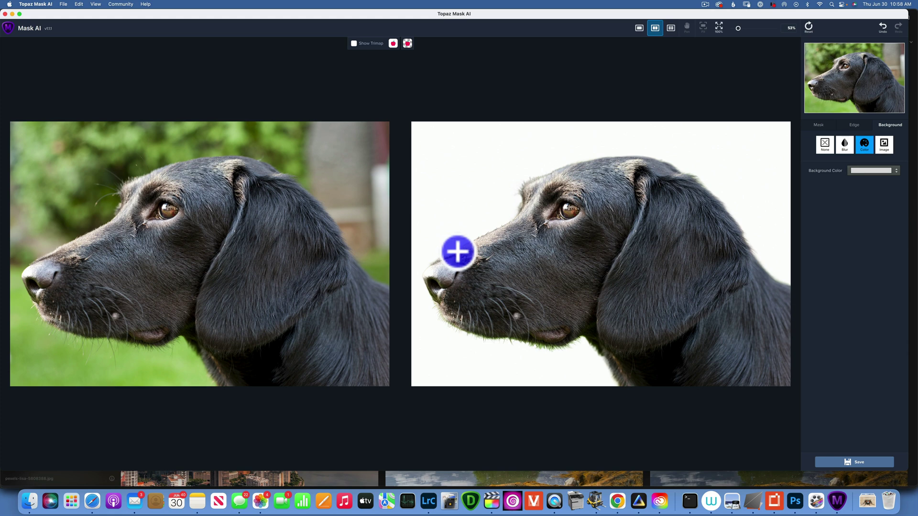
left_click(879, 169)
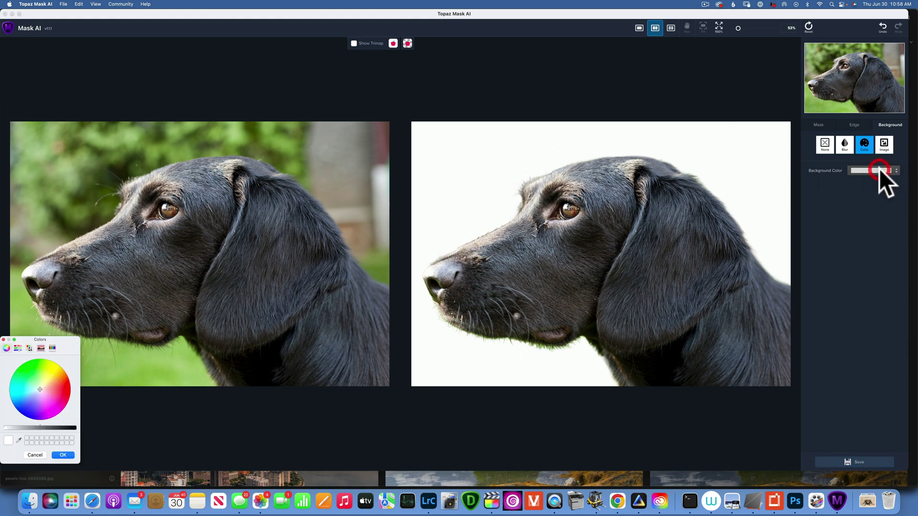
left_click(65, 390)
left_click(52, 367)
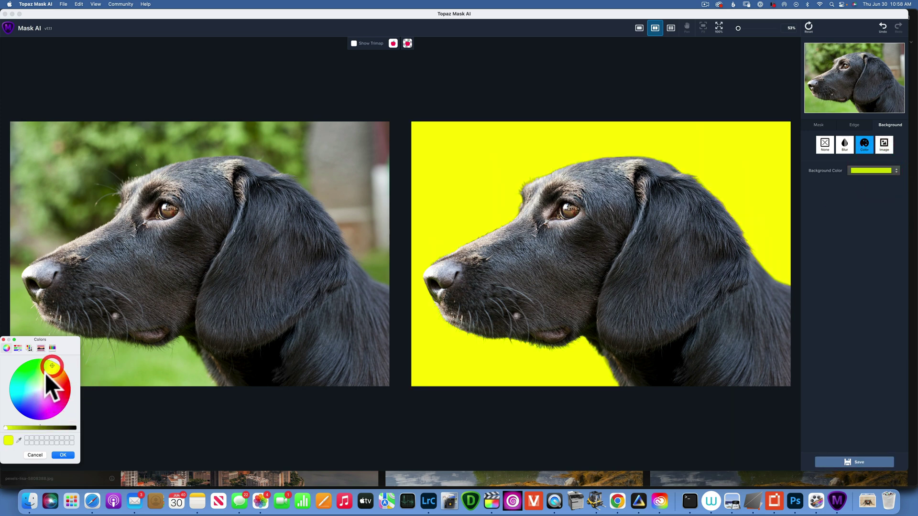
left_click(28, 372)
left_click(14, 385)
left_click(25, 397)
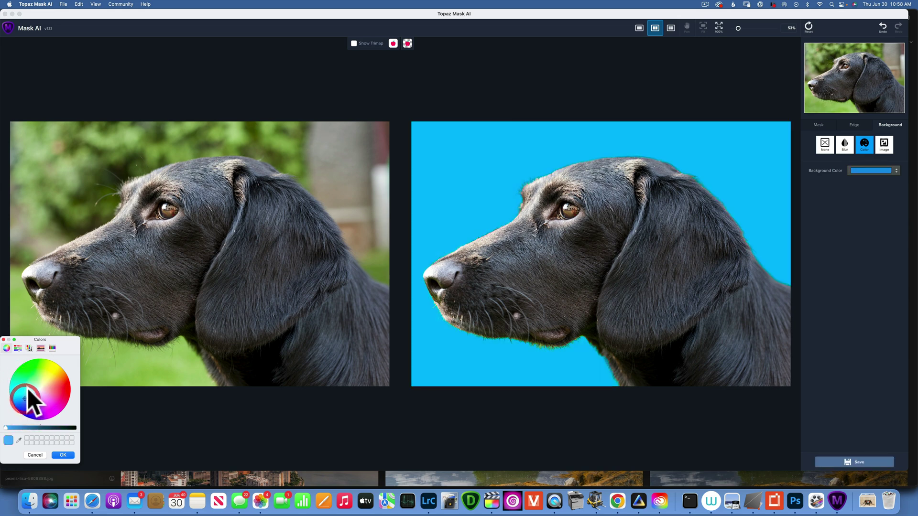
left_click(28, 388)
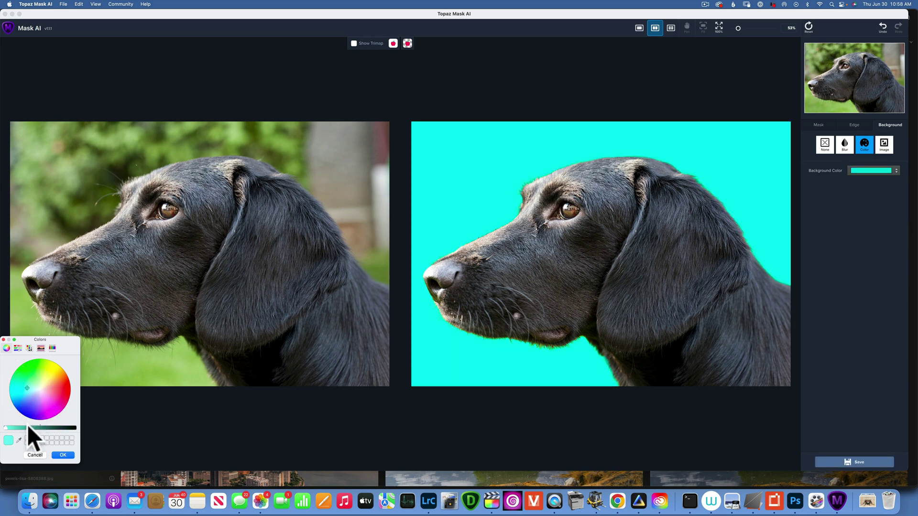
left_click(36, 454)
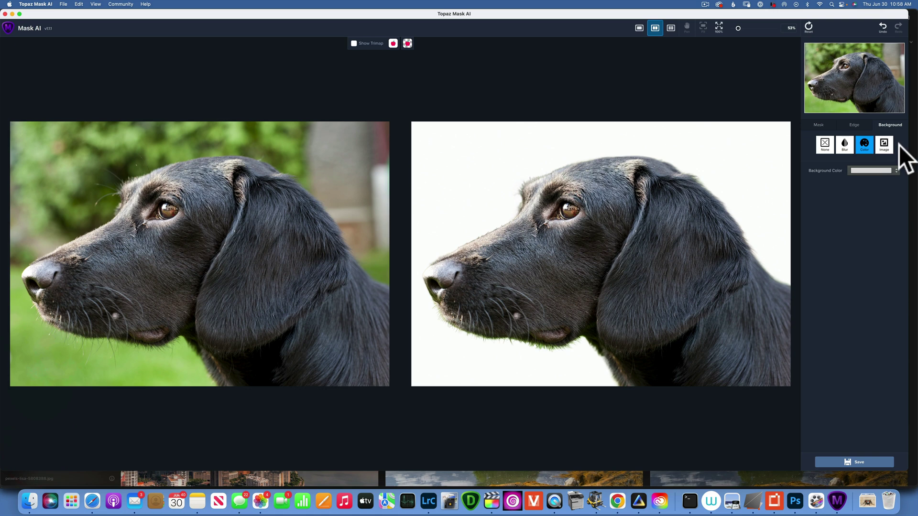
Load the rocky seaside sunset photo from the Downloads folder as the background image
left_click(884, 145)
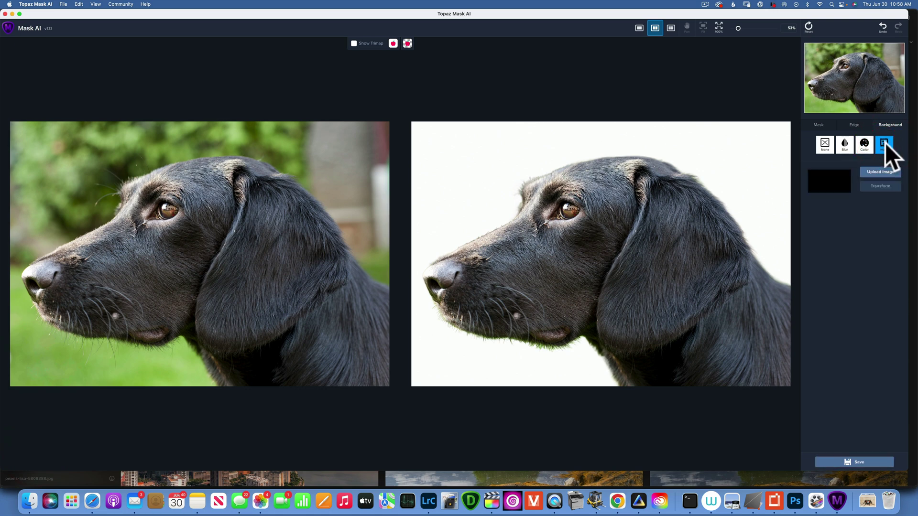
left_click(876, 167)
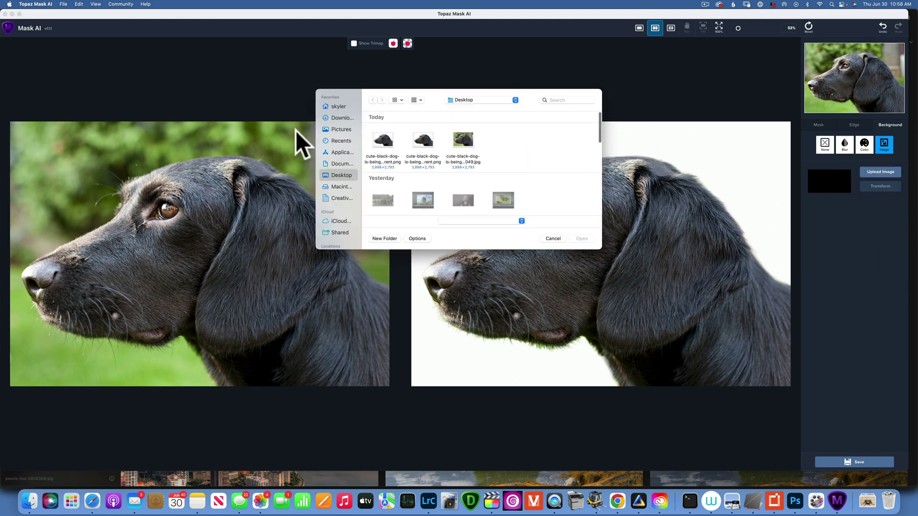
scroll(433, 182, "down", 5)
scroll(433, 182, "up", 5)
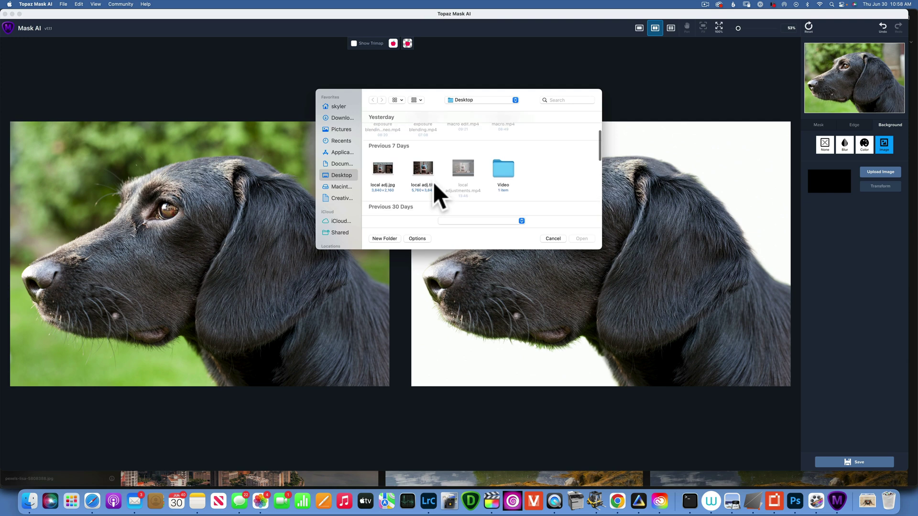
left_click(340, 118)
scroll(443, 170, "down", 5)
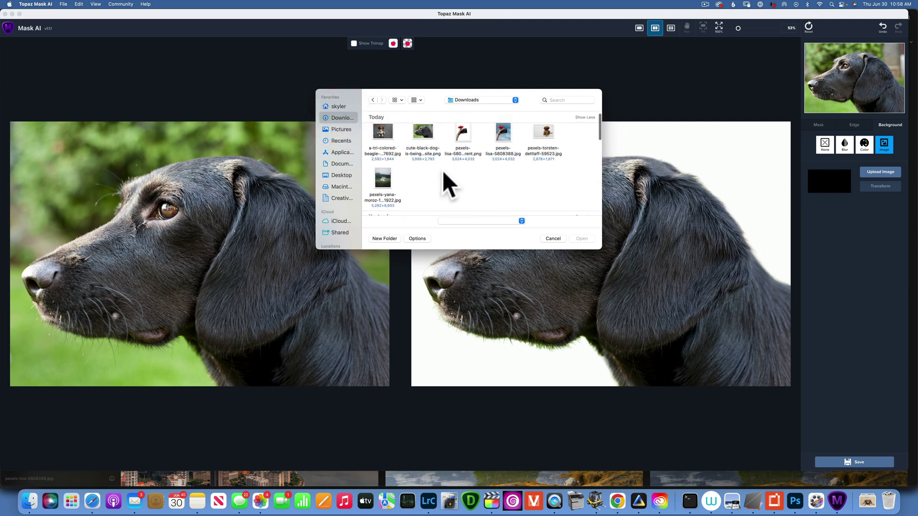
scroll(443, 171, "down", 5)
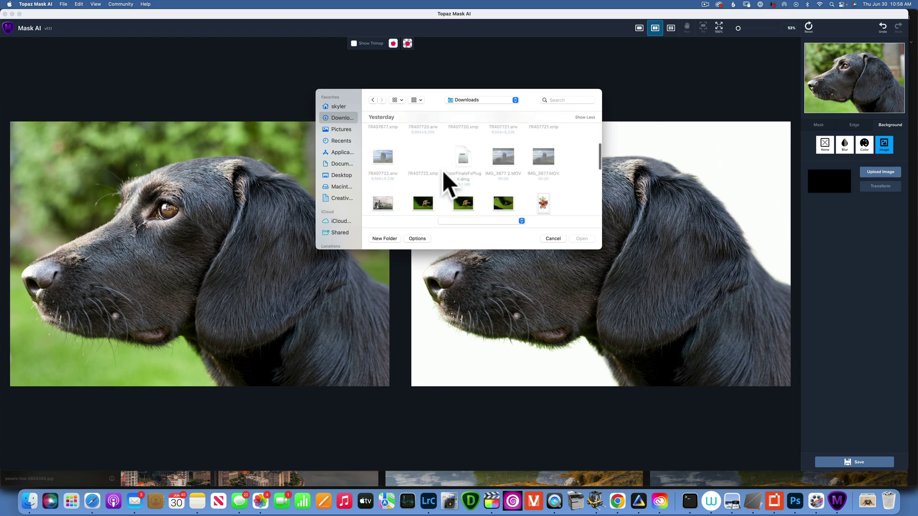
scroll(443, 171, "down", 5)
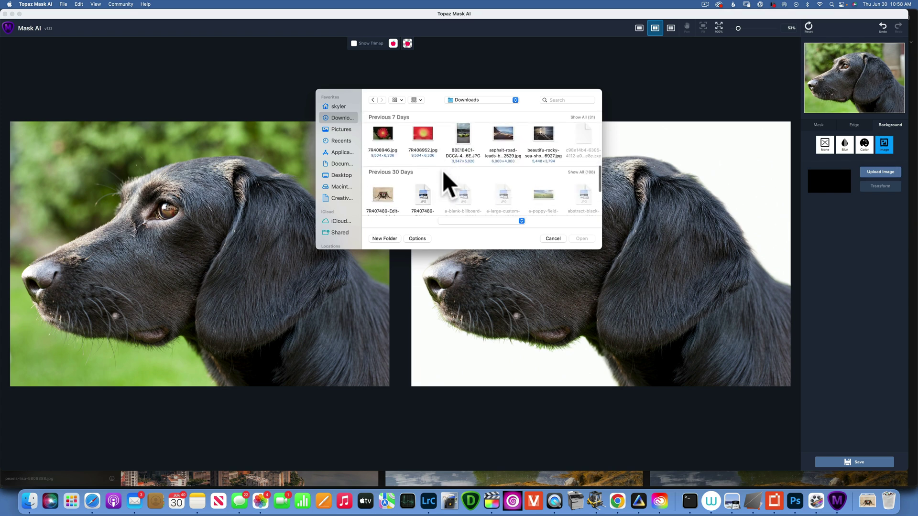
scroll(443, 171, "up", 1)
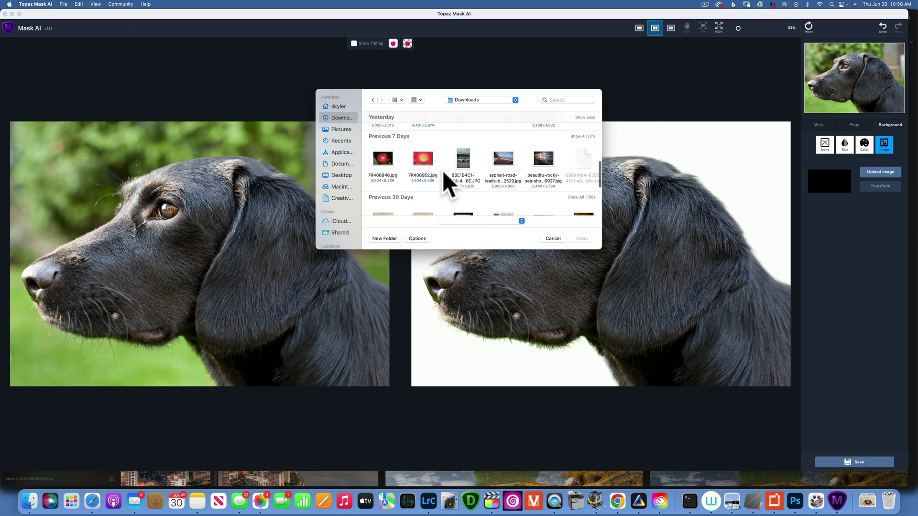
double_click(540, 161)
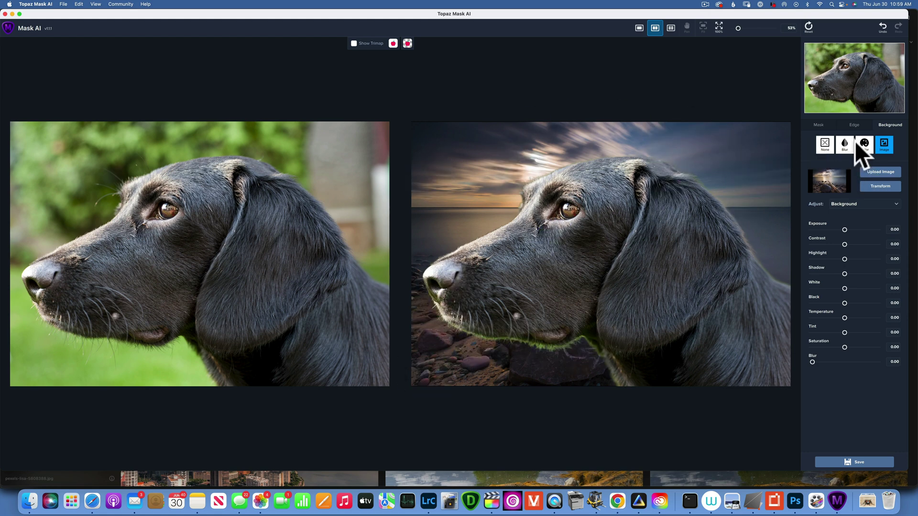
left_click(853, 126)
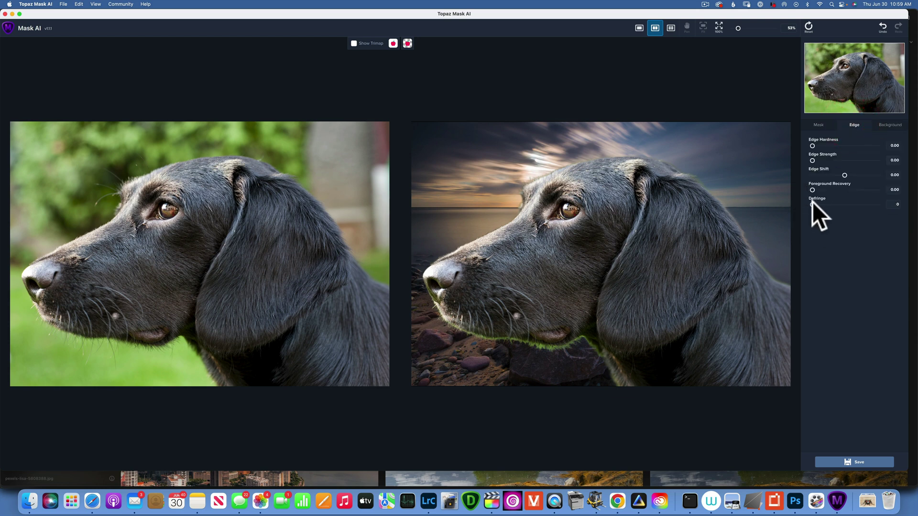
left_click_drag(813, 204, 907, 207)
left_click_drag(844, 174, 782, 170)
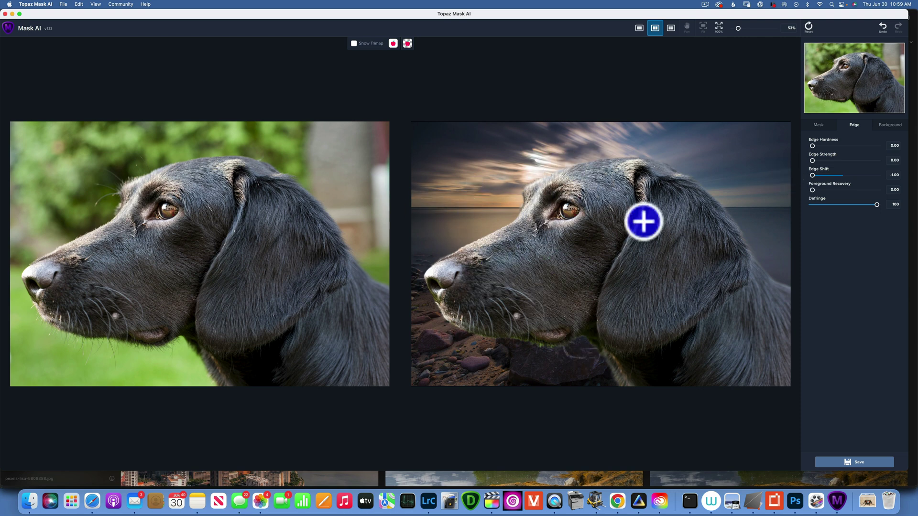
double_click(815, 170)
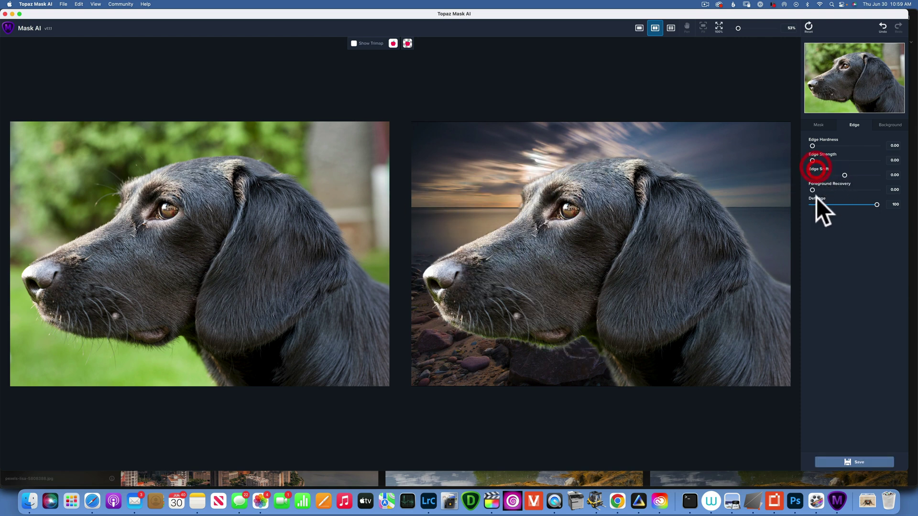
double_click(817, 197)
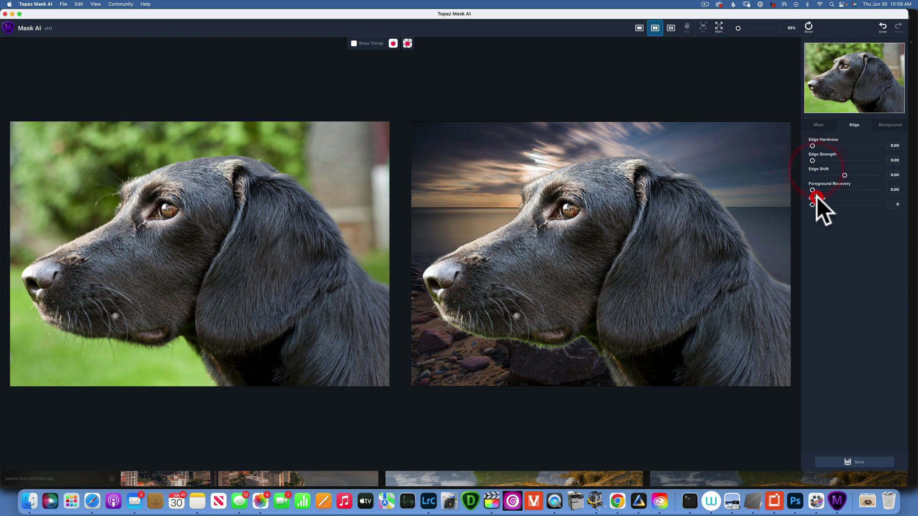
left_click(890, 126)
Switch the background to Blur with strength set to 97
left_click(846, 143)
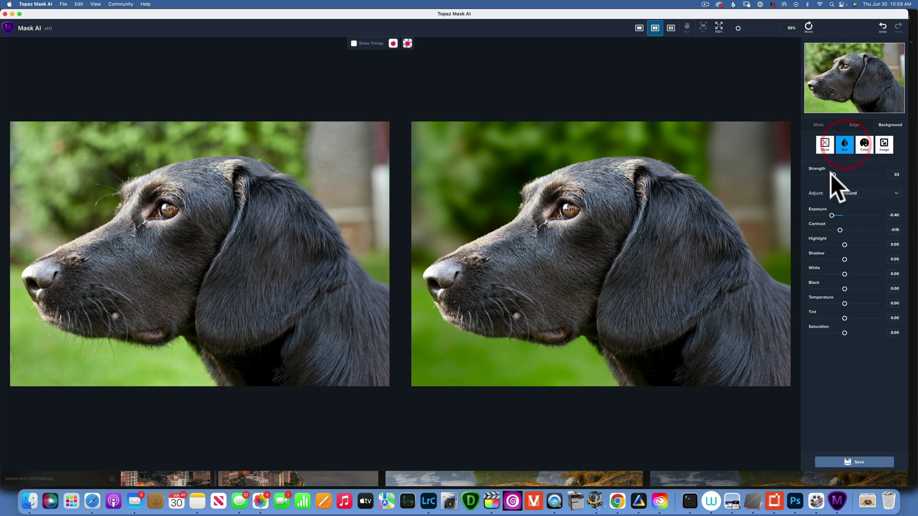
left_click_drag(834, 175, 885, 176)
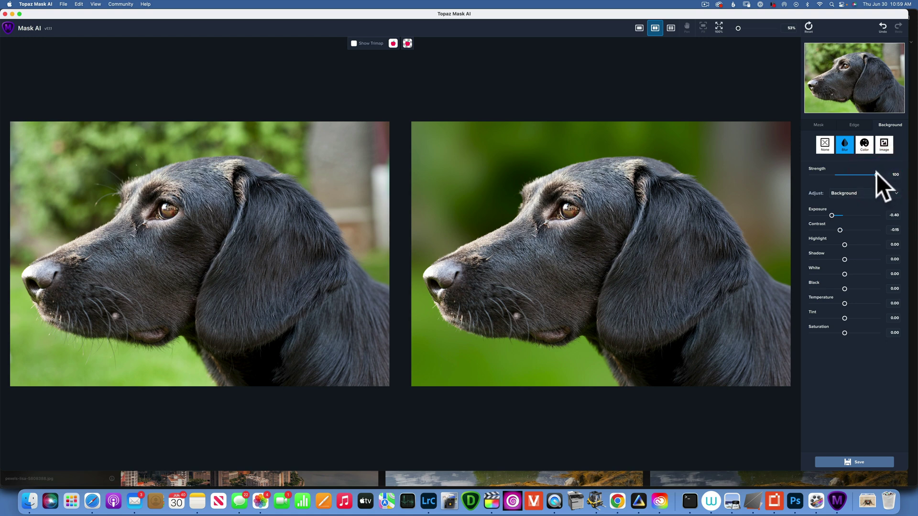
scroll(877, 173, "down", 2)
left_click(639, 29)
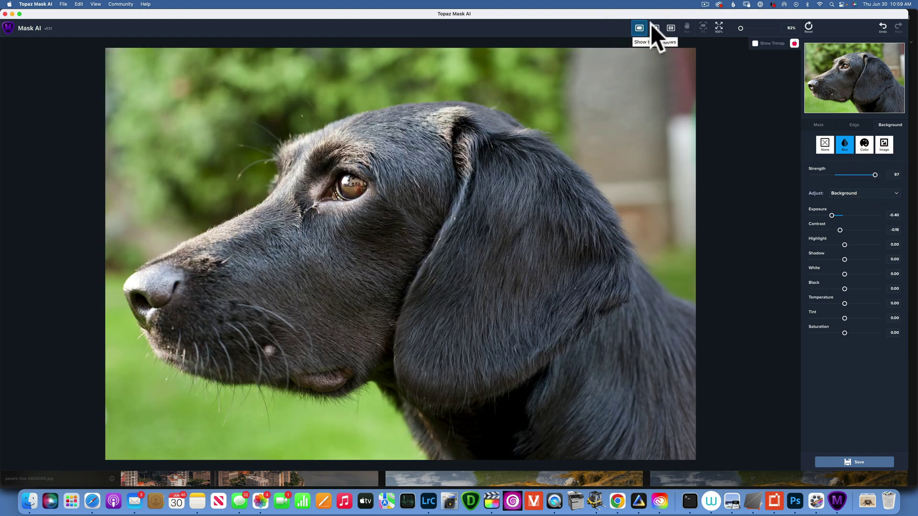
left_click(655, 28)
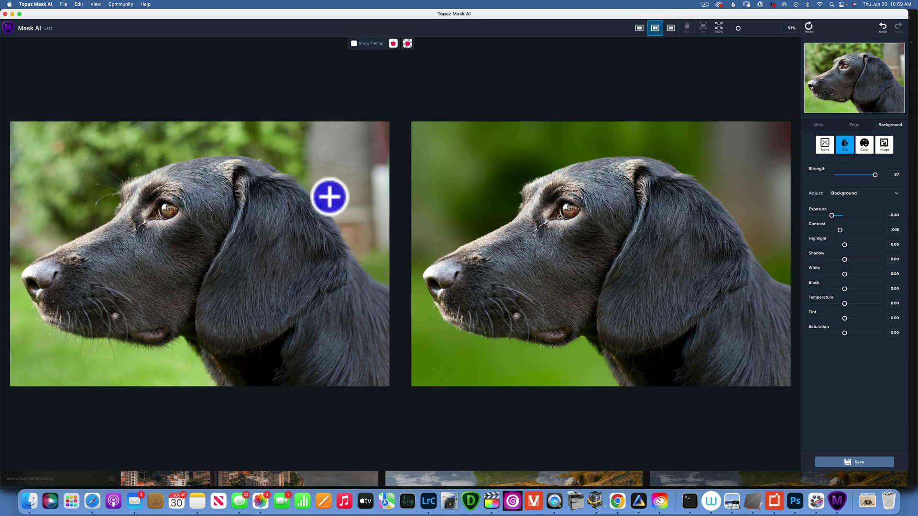
left_click(670, 29)
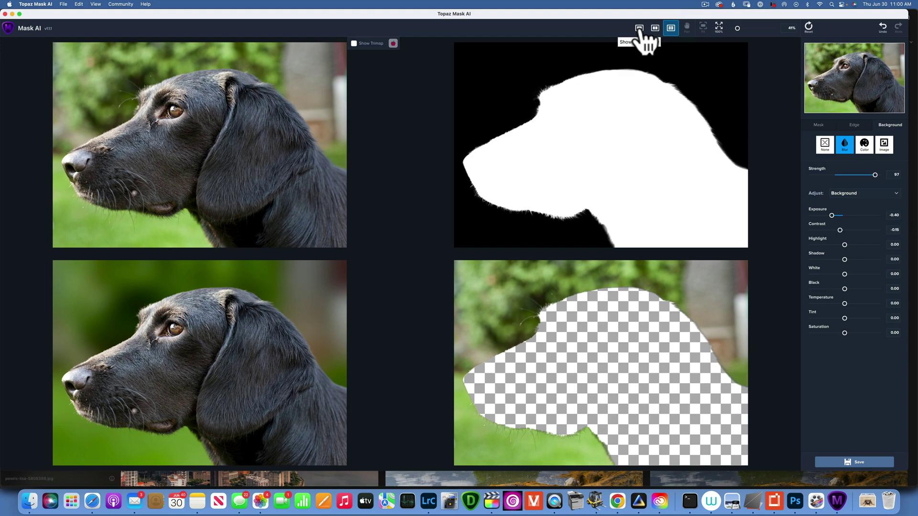
left_click(654, 28)
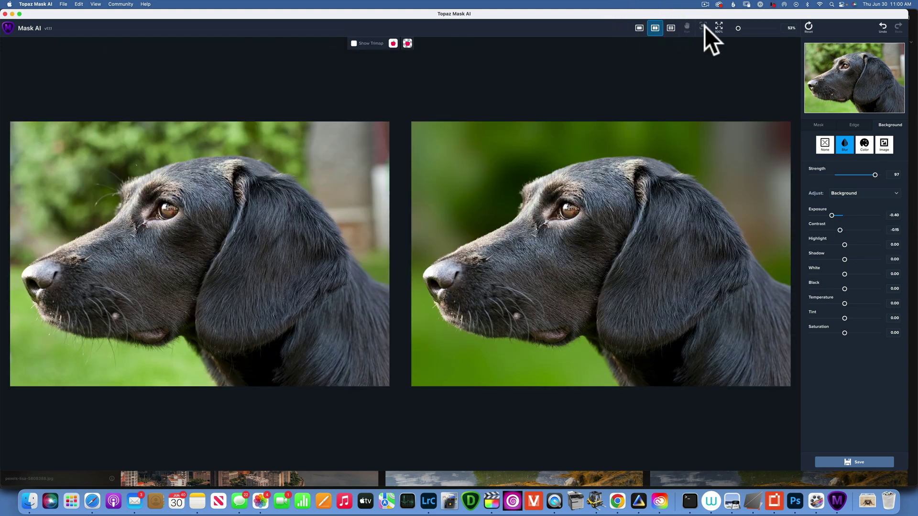
Inspect the fur edges at 100% and closer zoom, then fit the dog and show the mask brushes
left_click(718, 26)
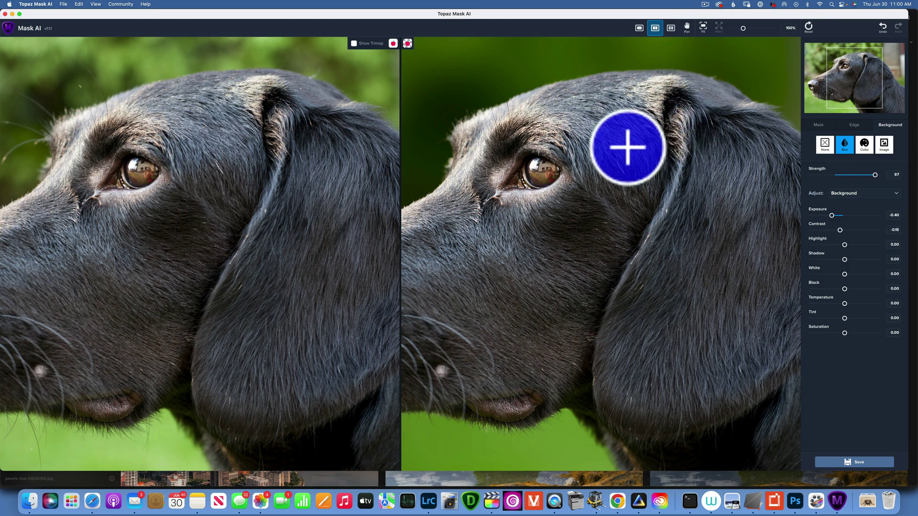
left_click_drag(615, 162, 689, 143)
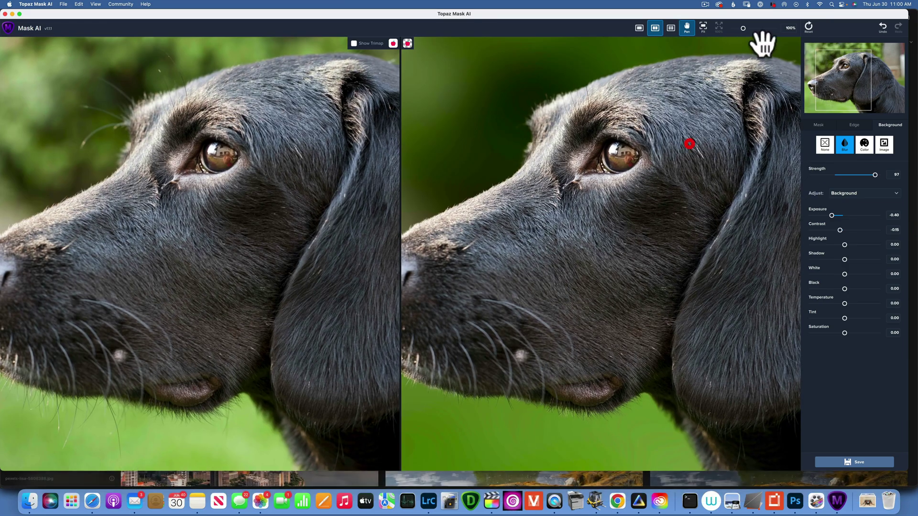
left_click_drag(745, 27, 784, 25)
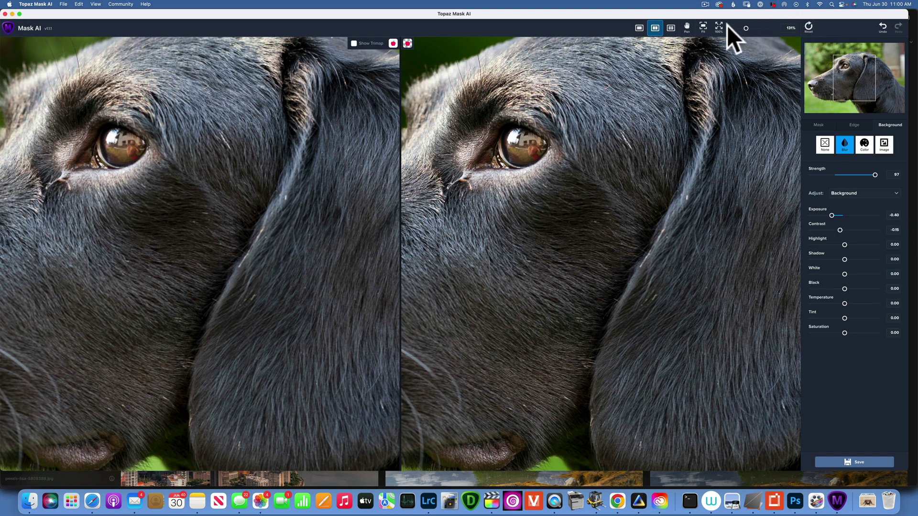
left_click(702, 24)
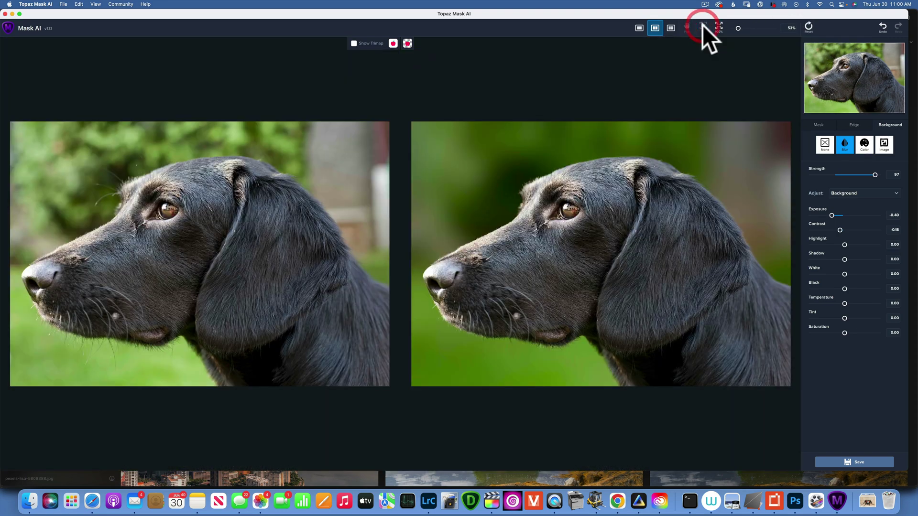
left_click(819, 124)
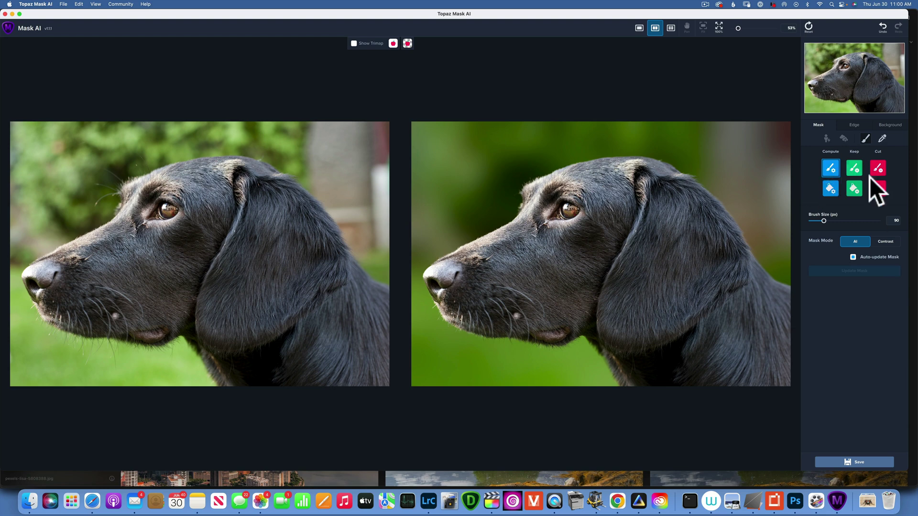
Review the Edge settings, then go back to the Background blur settings
left_click(854, 125)
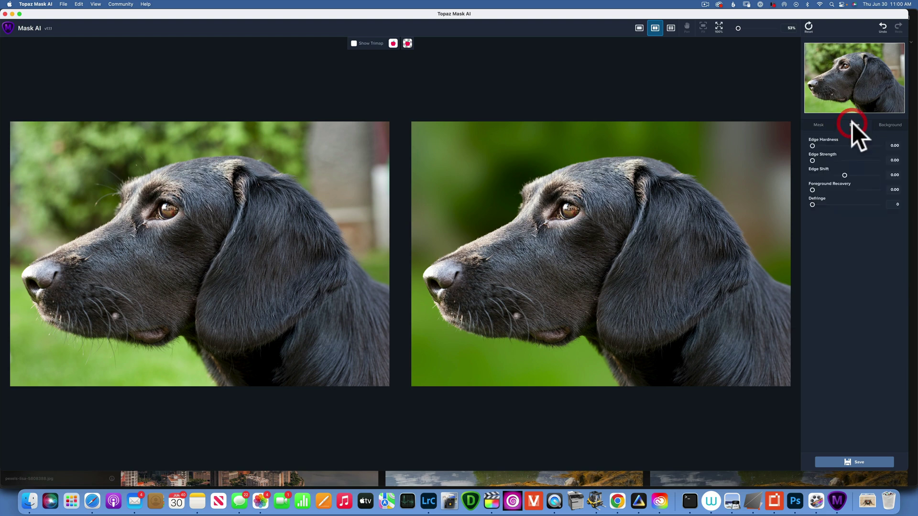
left_click(891, 125)
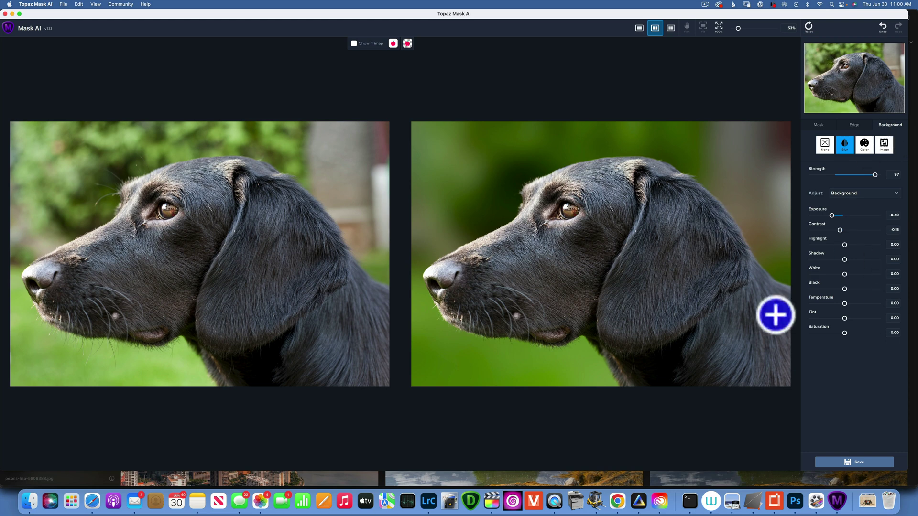
Begin saving the image and choose Composite as the PNG output type
left_click(860, 463)
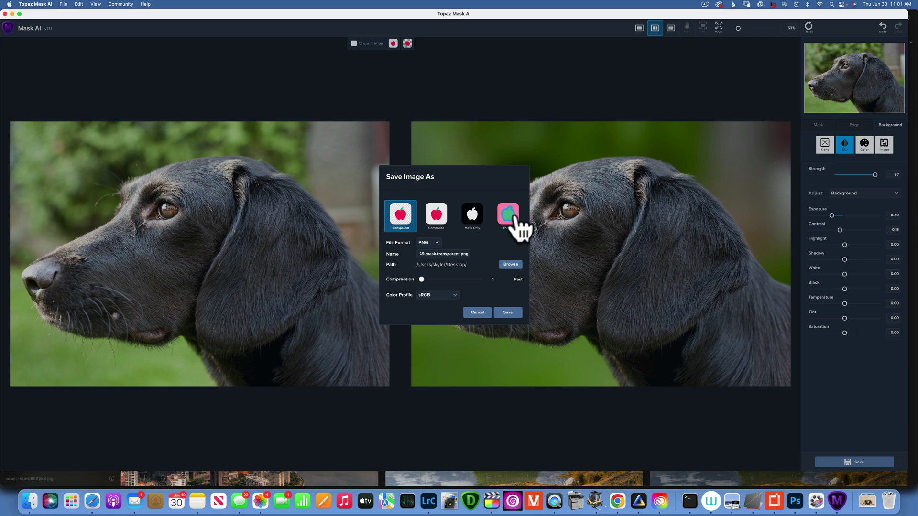
left_click(438, 220)
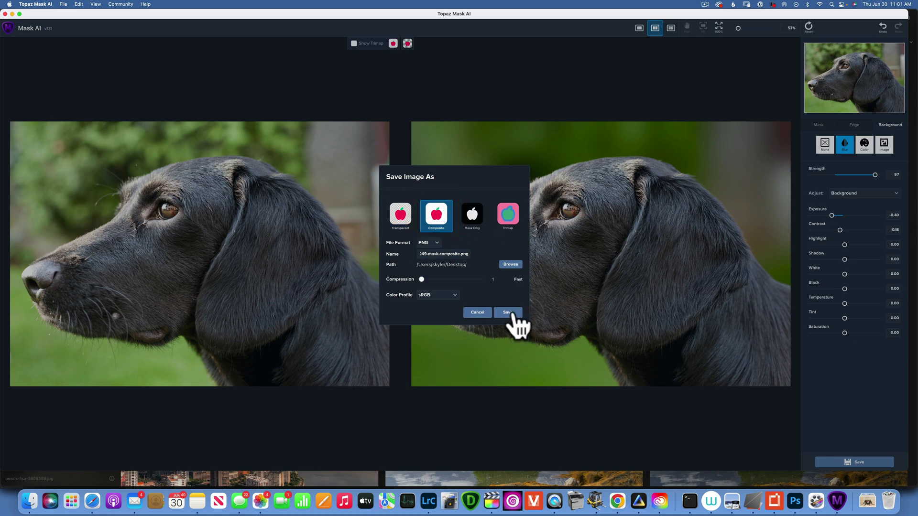